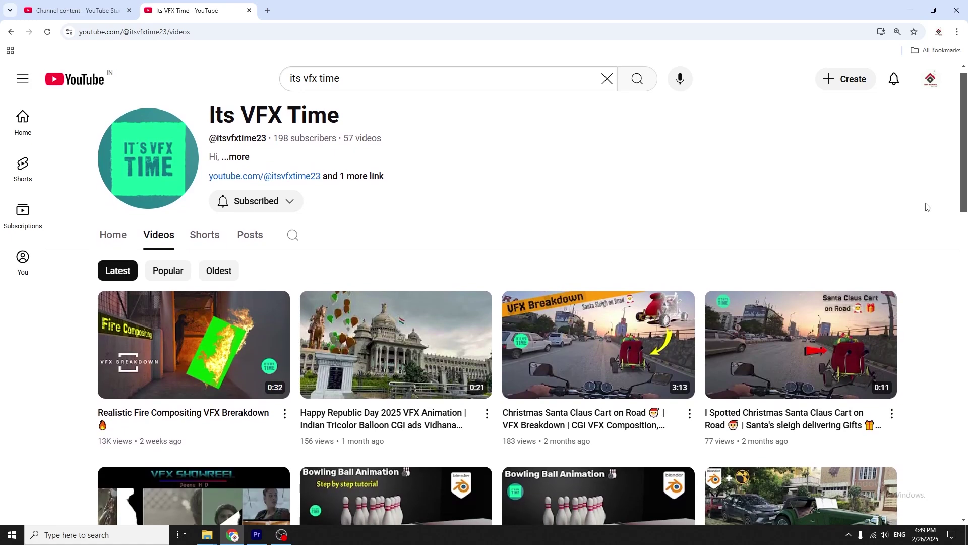
- Play the Vidhana Soudha clip to_delete.mp4 full screen in PotPlayer
scroll(927, 206, "down", 10)
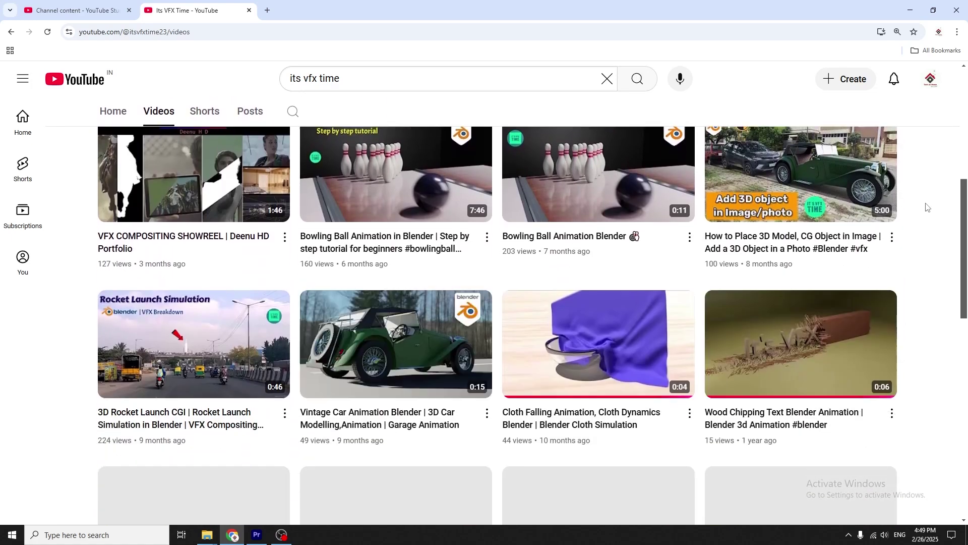
scroll(927, 207, "down", 10)
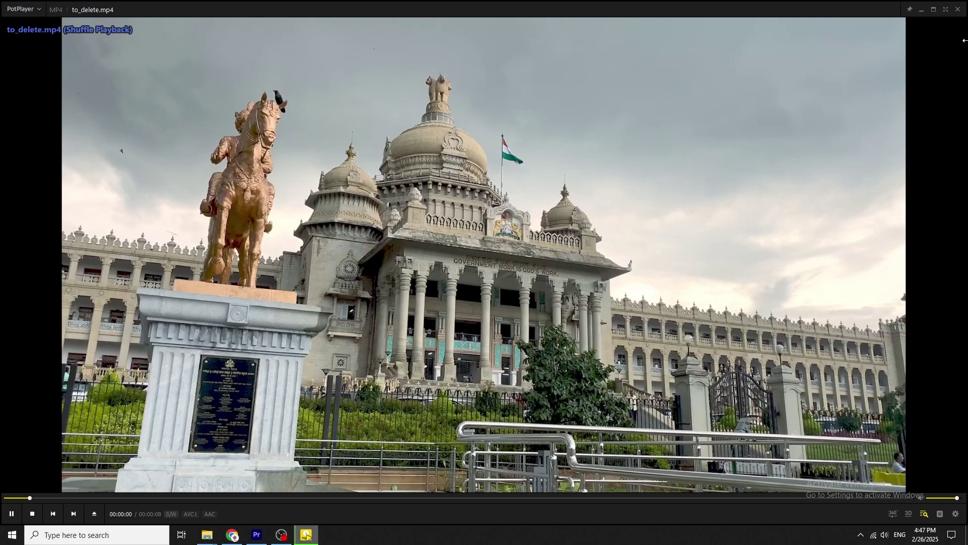
key("Return")
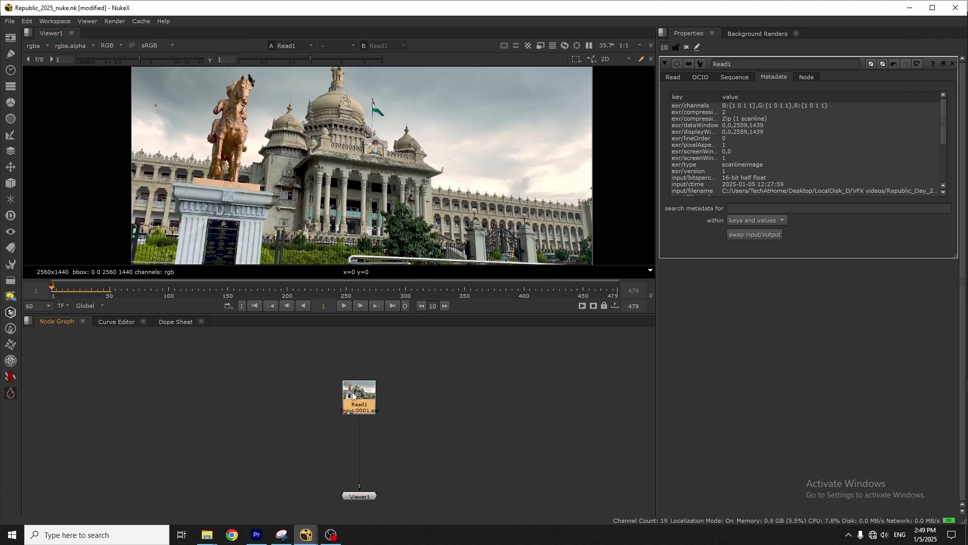
- Add a RotoPaint node under Read1 and clone-paint over the statue's legs
key("p")
scroll(146, 149, "up", 5)
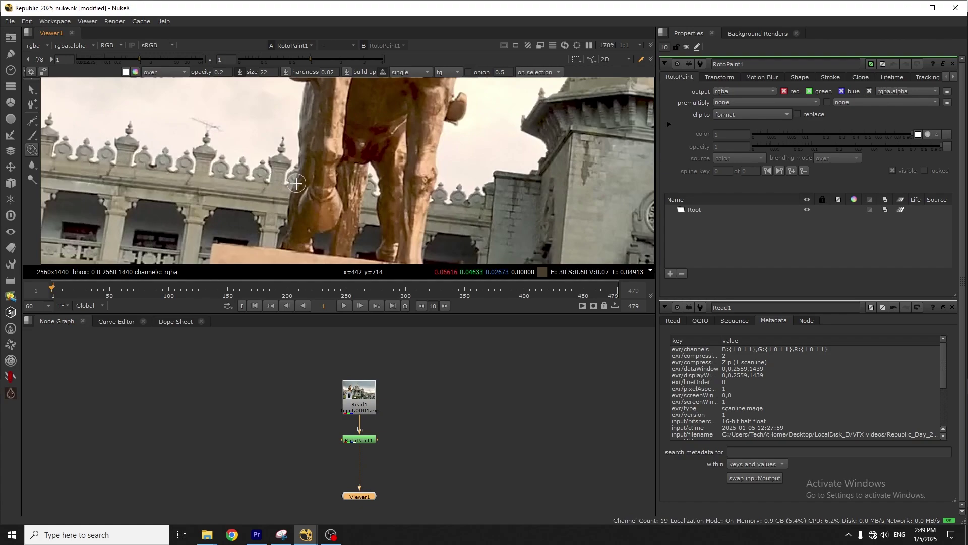
left_click(335, 171)
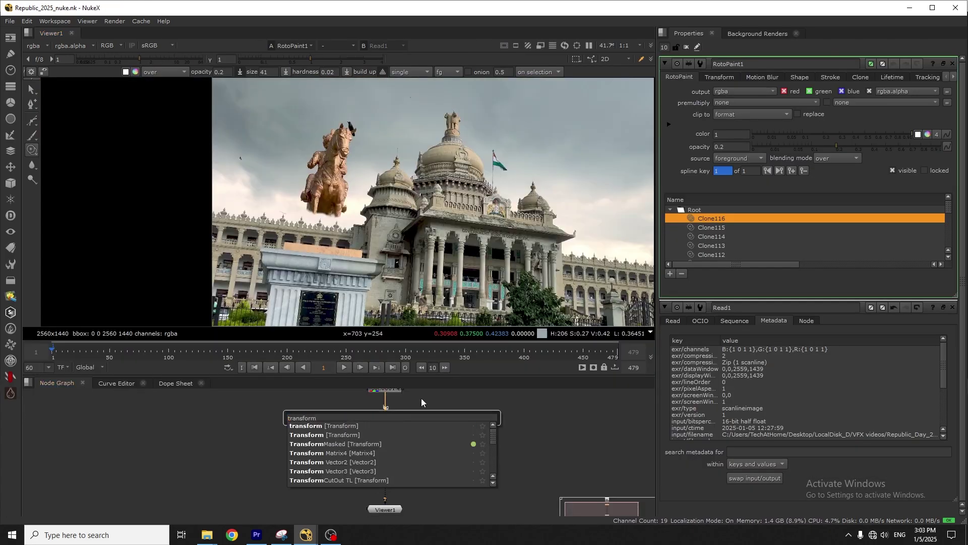
- Add Transform1 masked by a Roto1 shape on the statue and move the statue to 225, -22
left_click(349, 436)
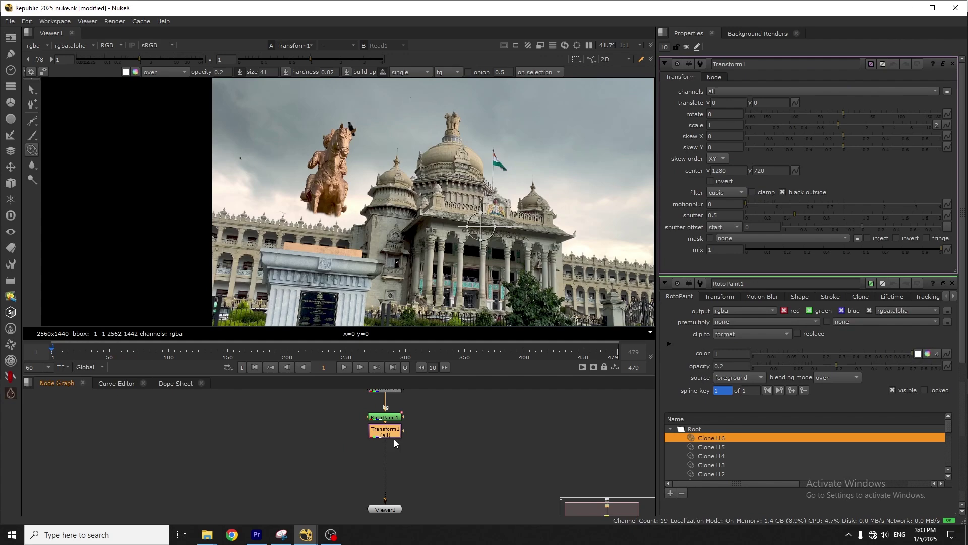
key("o")
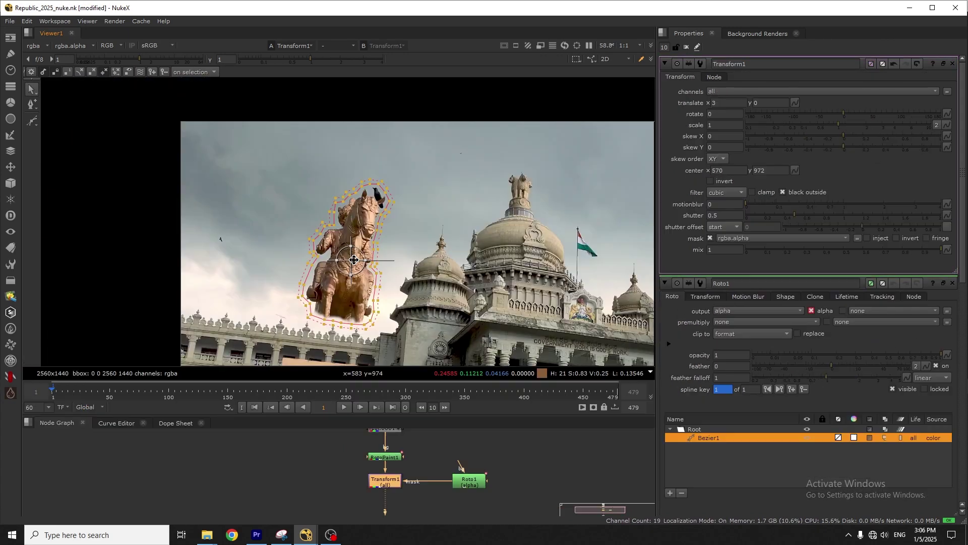
left_click_drag(343, 260, 414, 266)
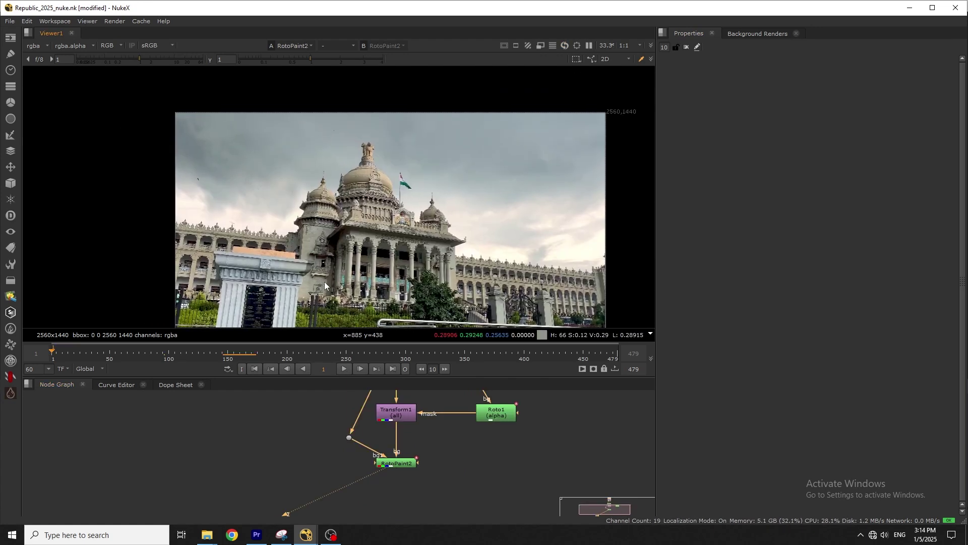
- Stop playback of the rising statue and return to frame 1
left_click(289, 368)
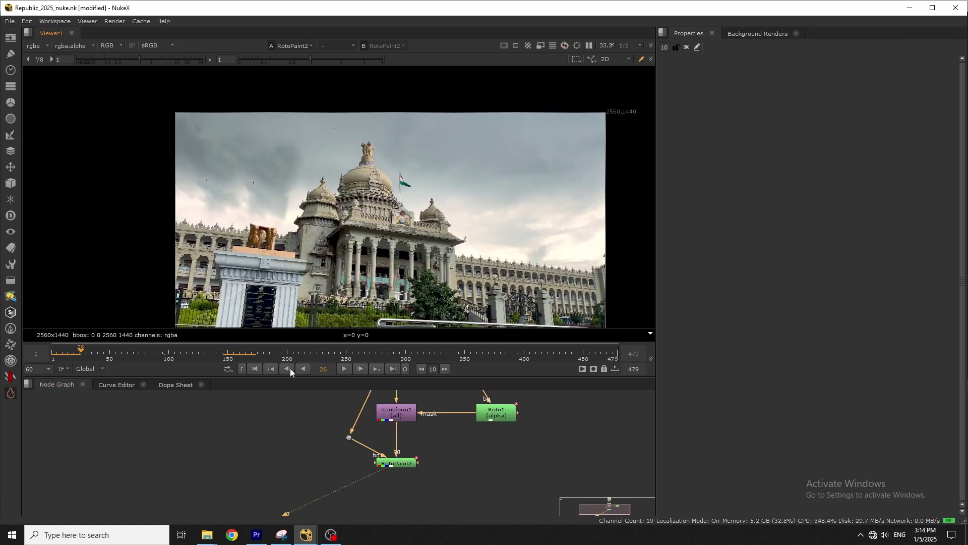
left_click(255, 369)
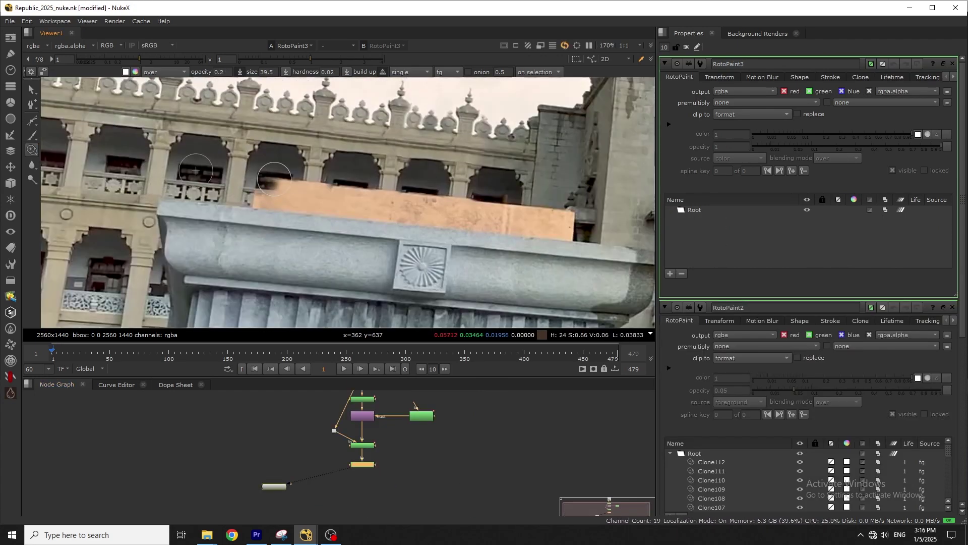
scroll(373, 277, "up", 2)
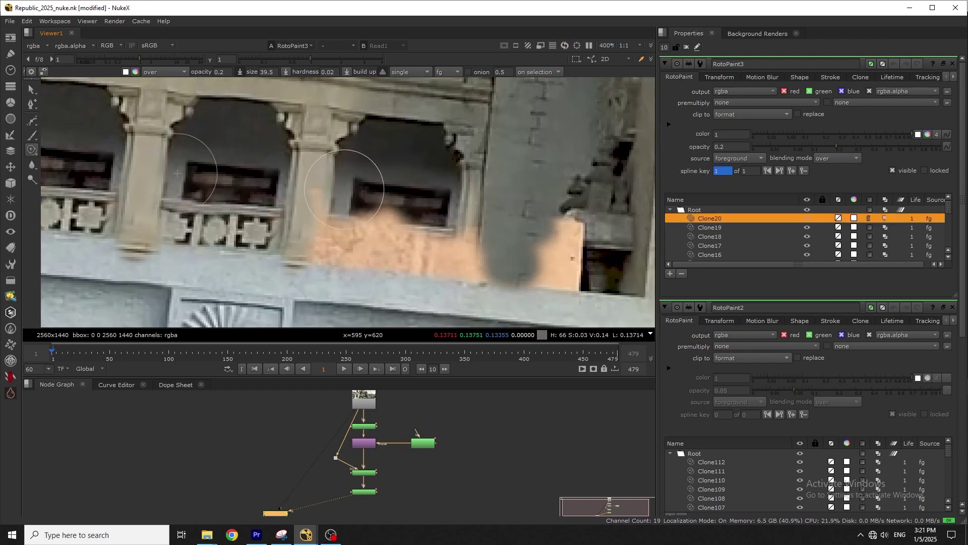
- Clone over the orange patch on the pedestal, then bring up RotoPaint2's settings for refinement
mouse_move(344, 190)
left_mouse_down()
mouse_move(406, 182)
mouse_move(360, 211)
mouse_move(328, 177)
mouse_move(332, 212)
mouse_move(378, 241)
mouse_move(430, 234)
mouse_move(437, 144)
mouse_move(425, 141)
mouse_move(430, 198)
mouse_move(404, 228)
mouse_move(440, 261)
mouse_move(447, 203)
mouse_move(411, 227)
left_mouse_up()
scroll(422, 147, "up", 2)
scroll(402, 206, "down", 1)
left_click(324, 208)
key("f")
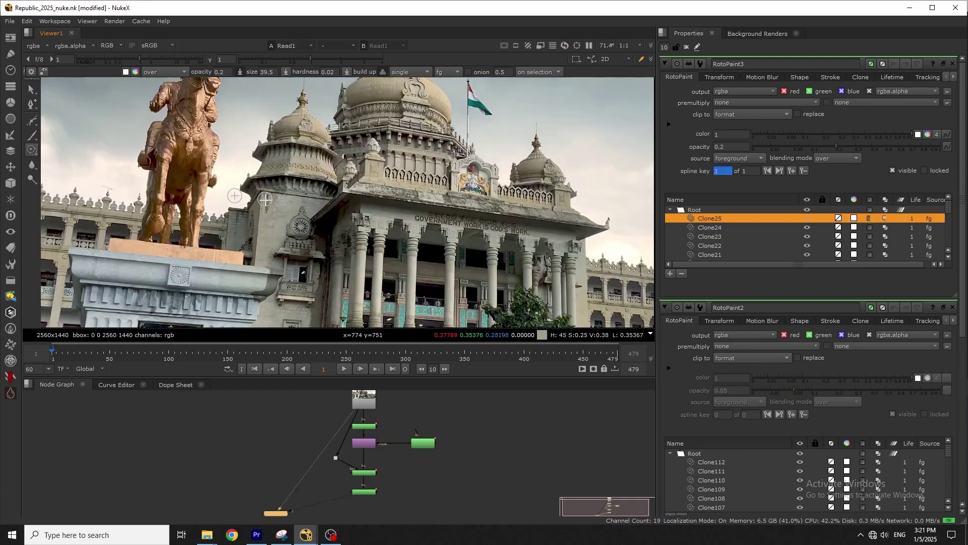
double_click(363, 472)
scroll(383, 207, "up", 3)
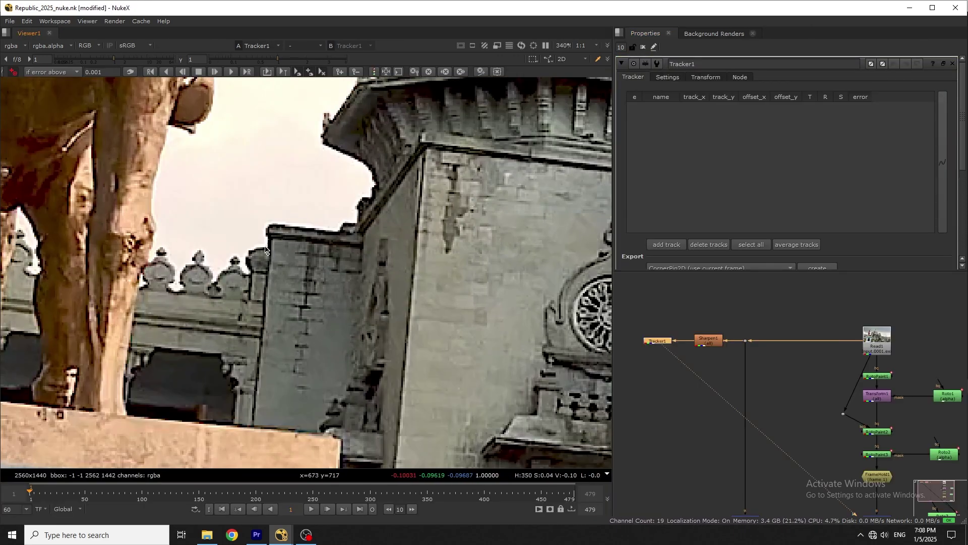
- Place tracks on four facade points and track them forward through the shot
key("v")
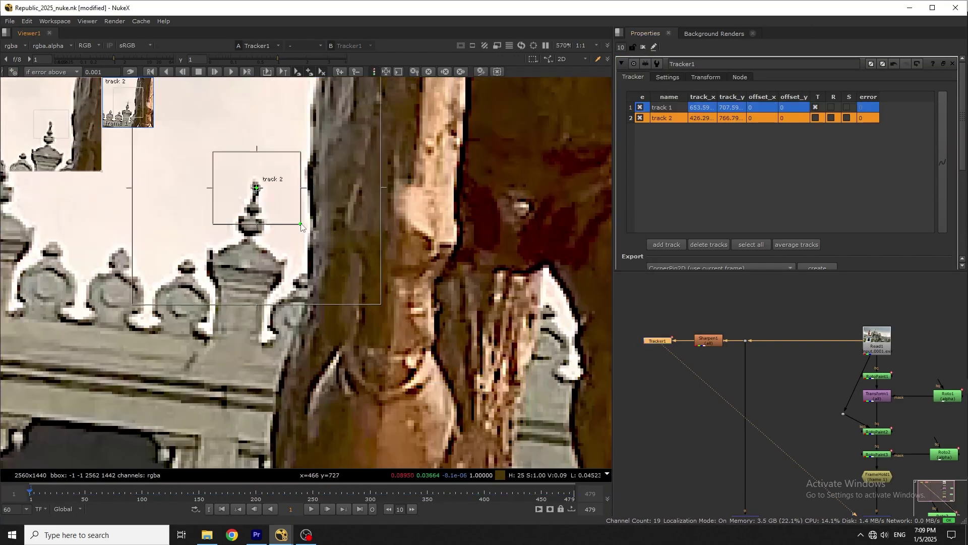
scroll(301, 227, "down", 4)
key("v")
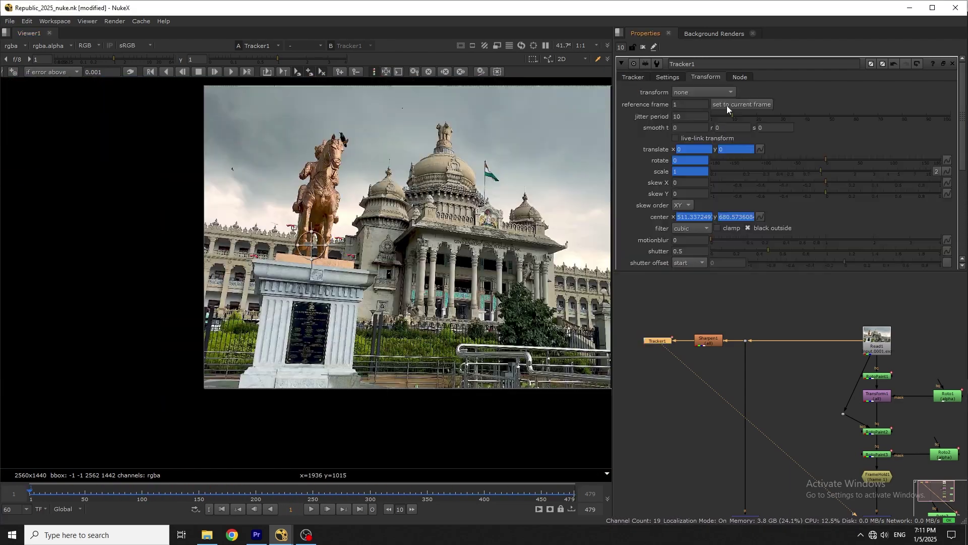
- Export the Tracker1 data as a baked CornerPin2D node
left_click(724, 206)
left_click(725, 237)
left_click(817, 205)
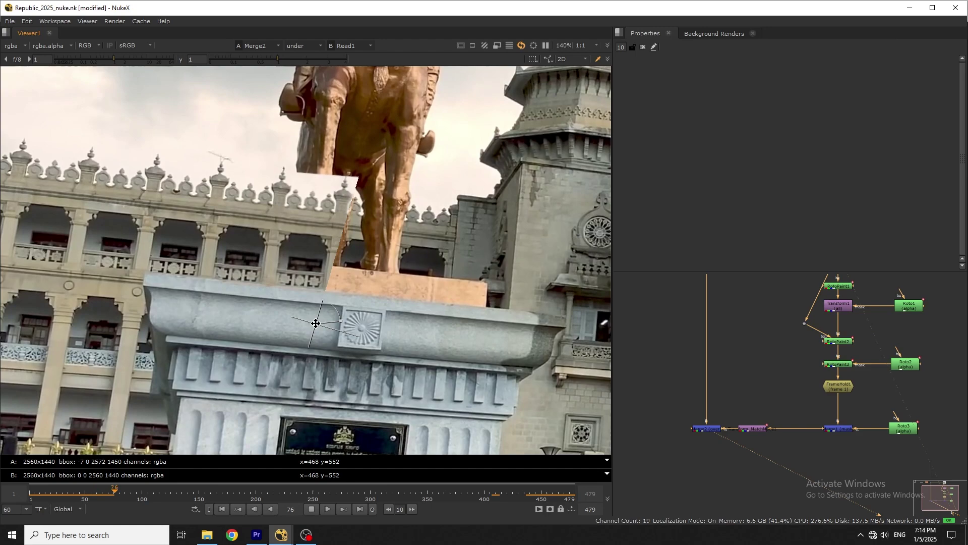
- Add a Merge4 node after Merge3 and view the combined composite without overlays
scroll(298, 246, "up", 2)
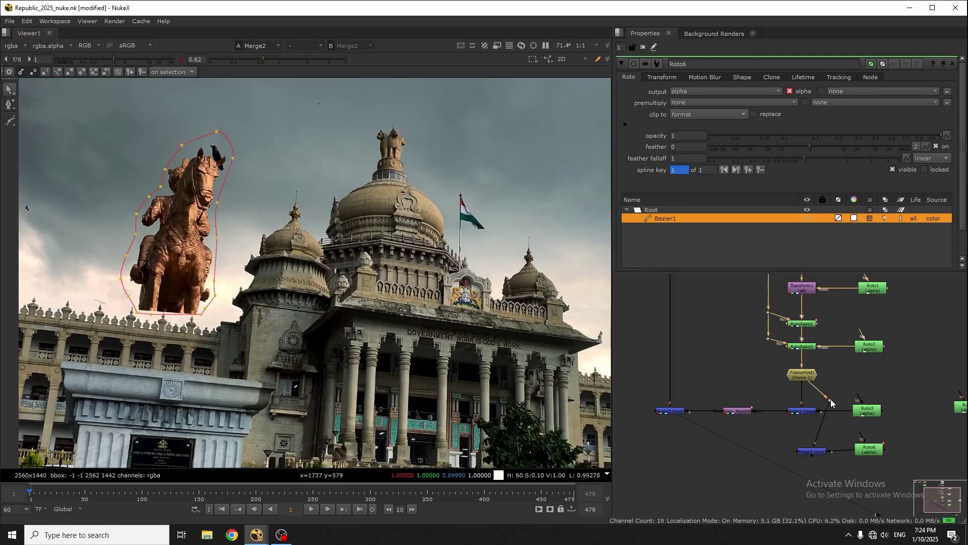
left_click(812, 451)
key("1")
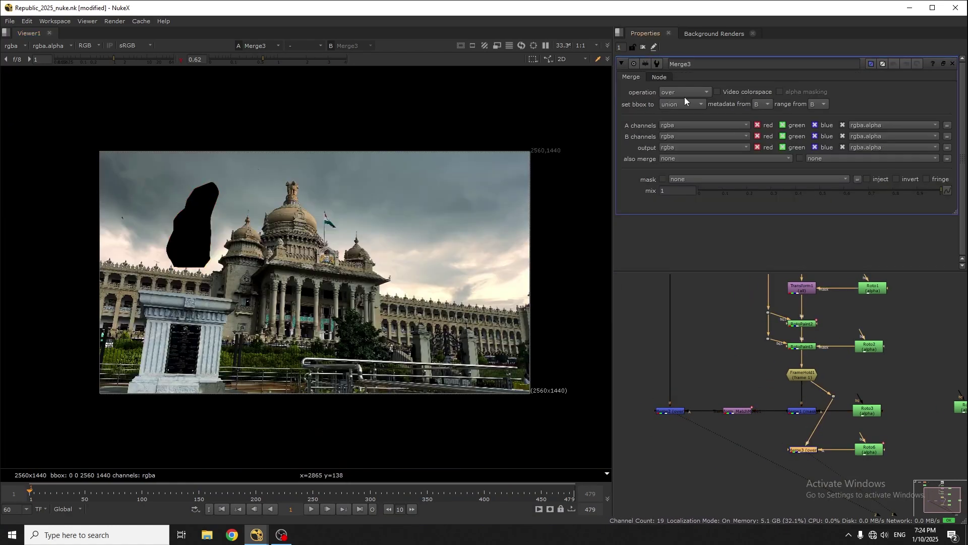
key("m")
key("1")
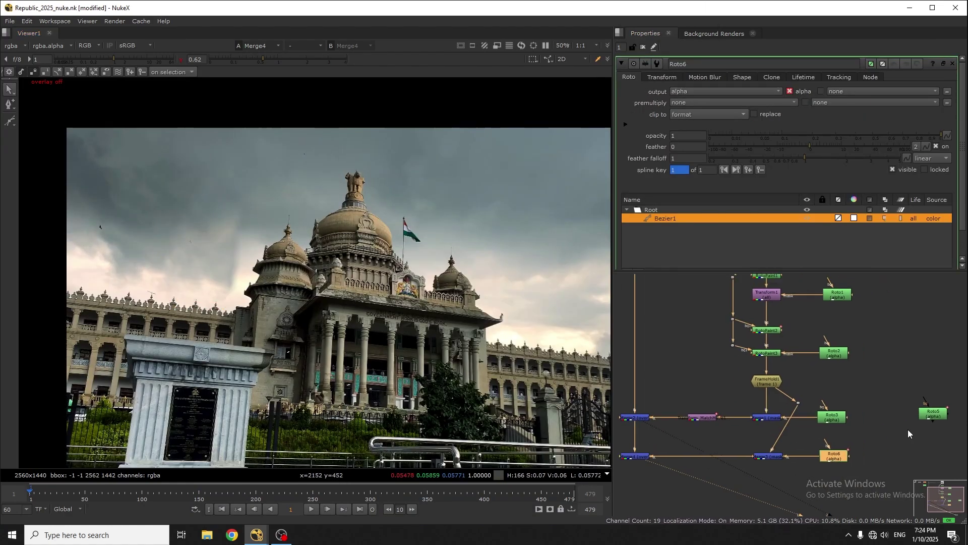
key("o")
- Compare against the original footage, then add a Write node and choose its output location
scroll(319, 275, "down", 2)
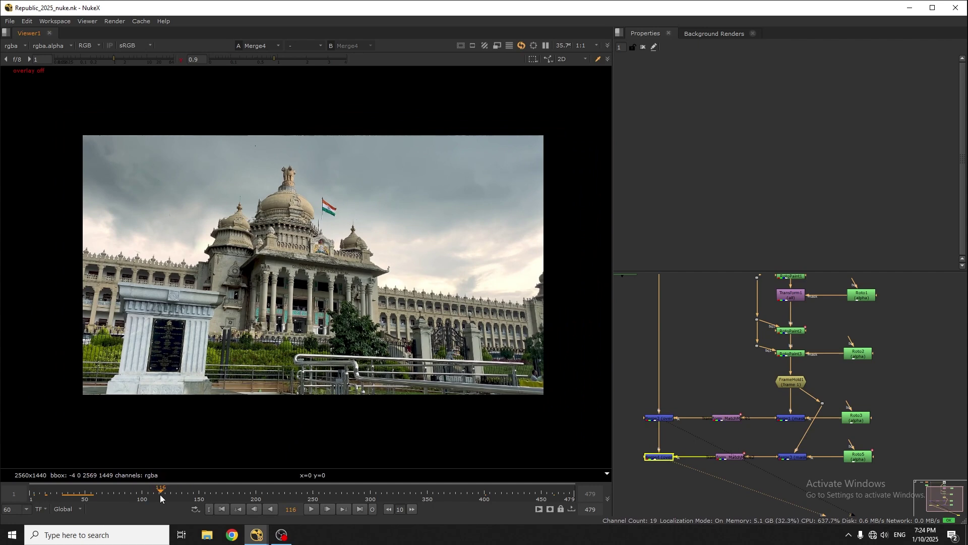
scroll(779, 431, "down", 2)
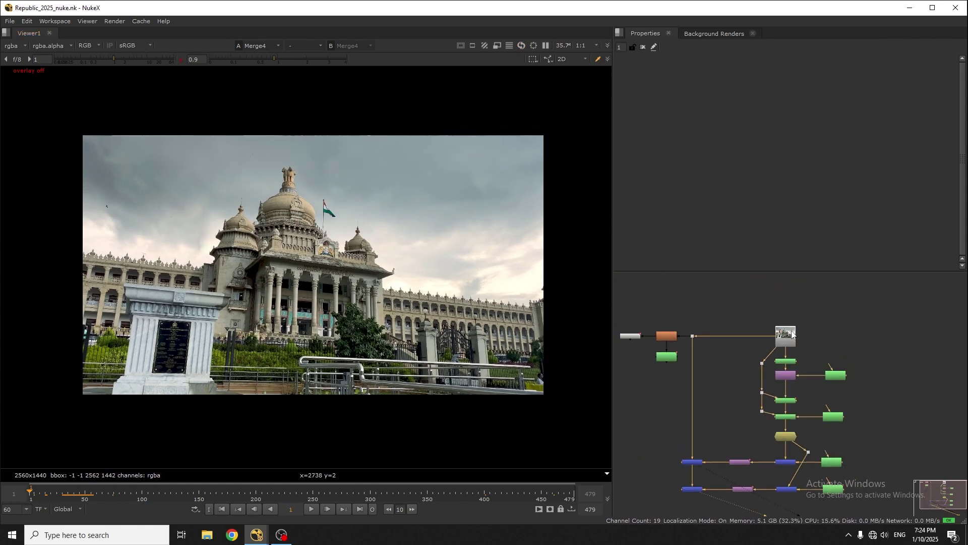
key("2")
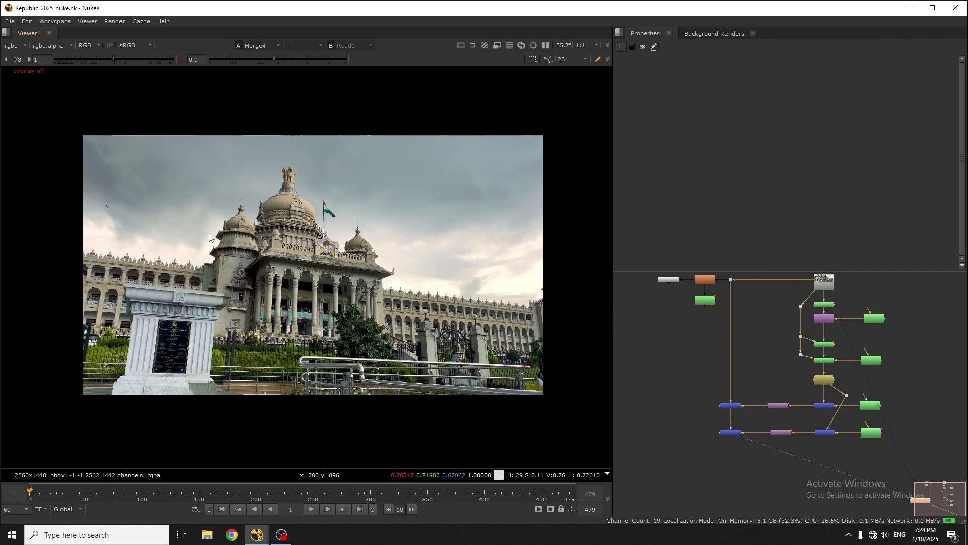
key("w")
left_click(948, 103)
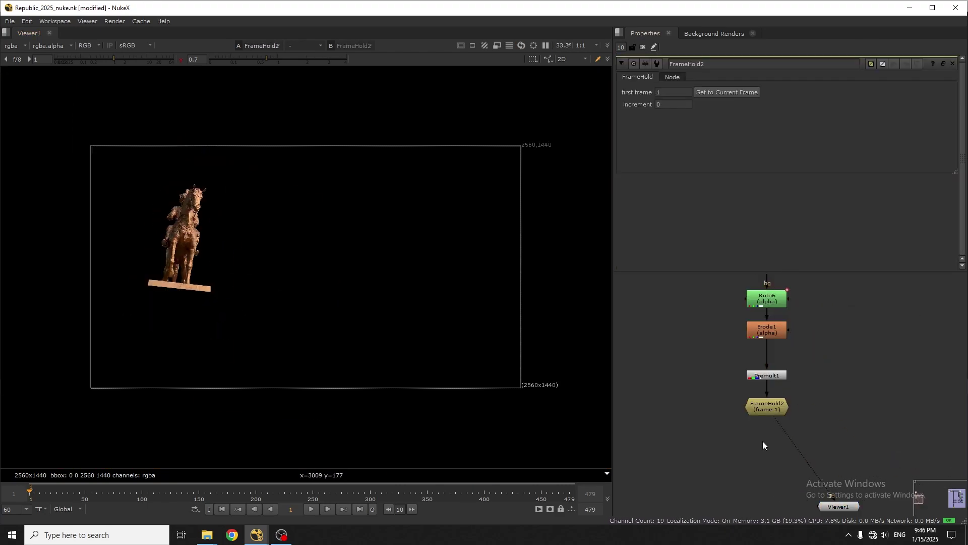
- Add Write2 after FrameHold2, writing all four rgba channels
key("w")
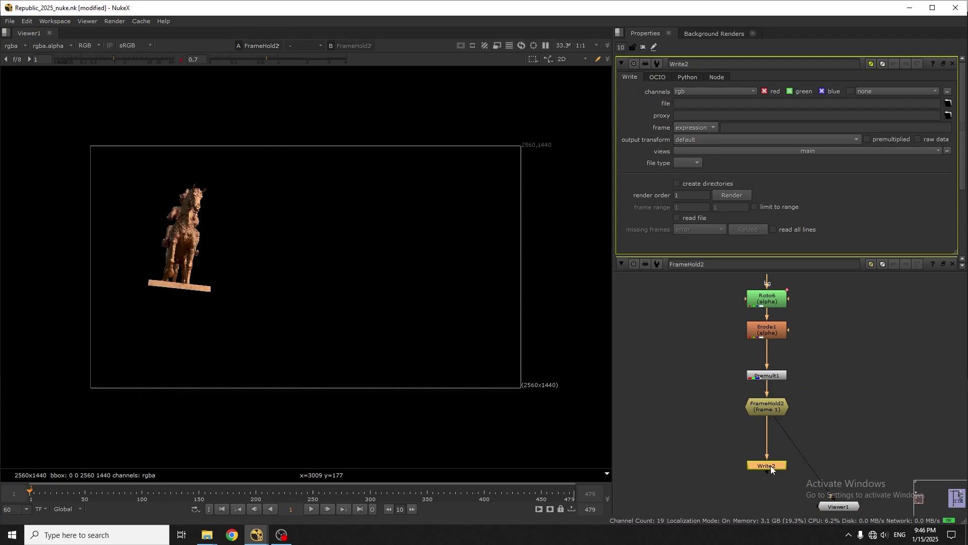
left_click(718, 132)
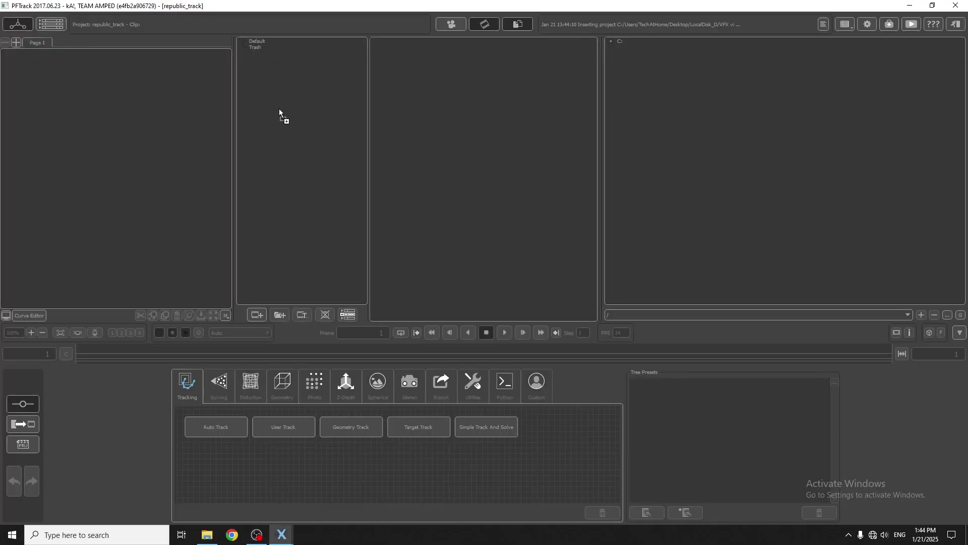
- Load the building footage into PFTrack and run an Auto Track node on it
left_click_drag(279, 110, 103, 100)
right_click(90, 89)
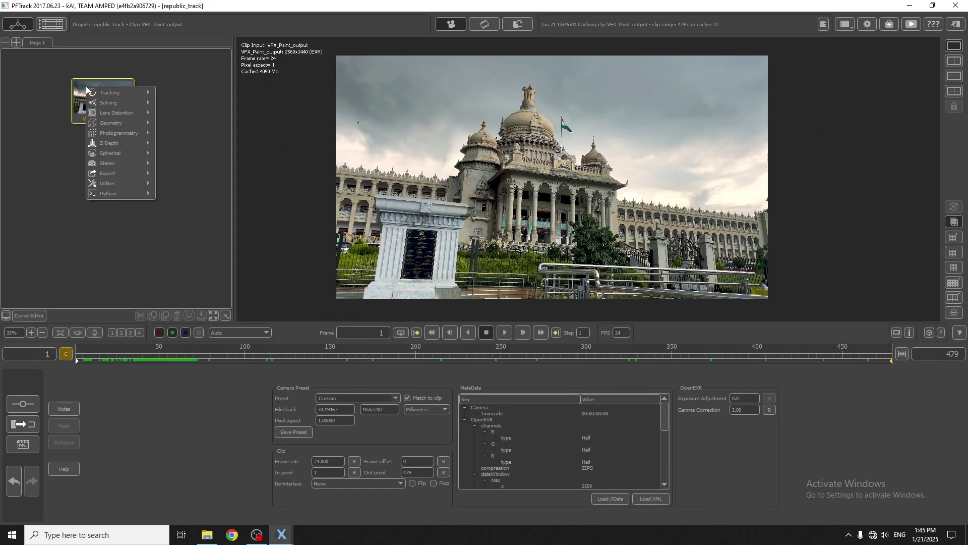
left_click(111, 121)
left_click(757, 389)
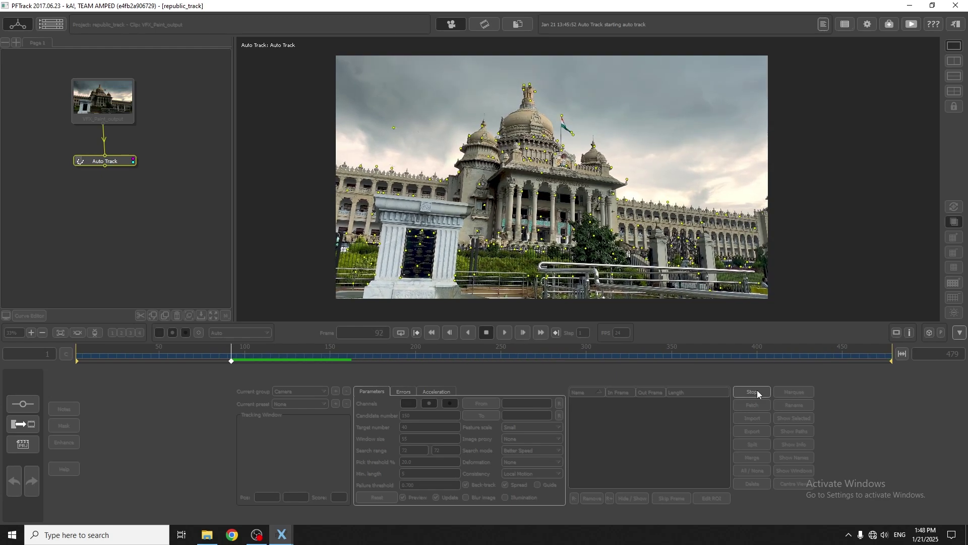
- Add a Camera Solver and an Export node after Orient Scene, saving Camera.dae in Republic_Day_2025
right_click(122, 160)
left_click(217, 177)
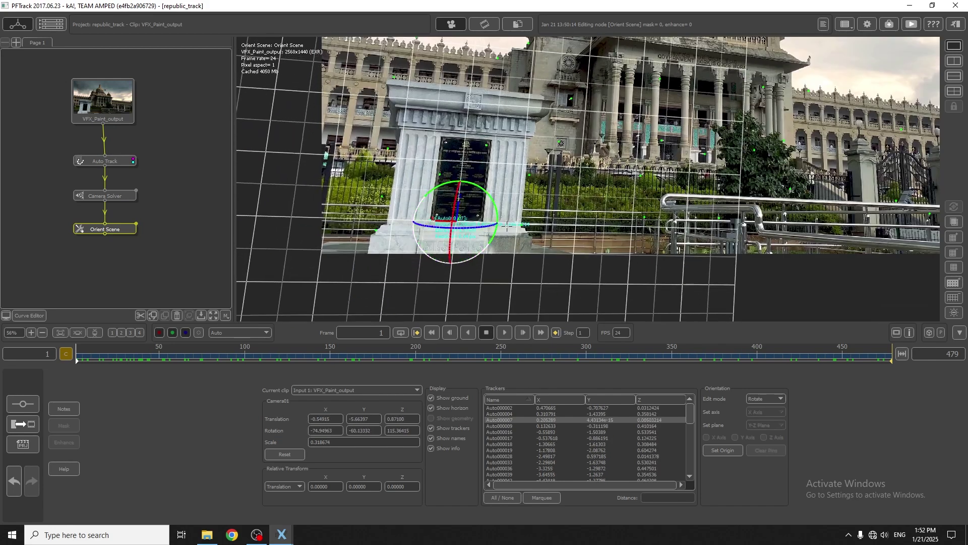
right_click(121, 188)
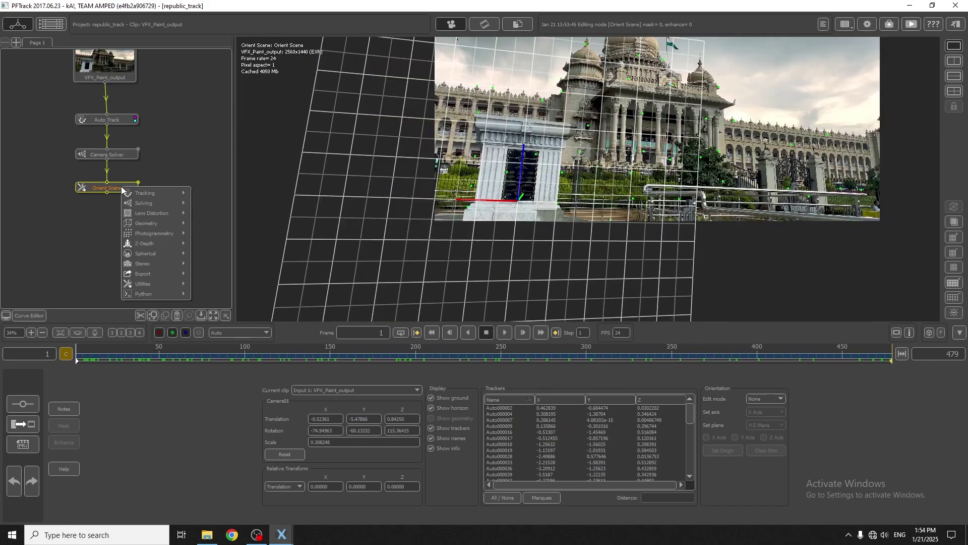
left_click(167, 279)
left_click(350, 421)
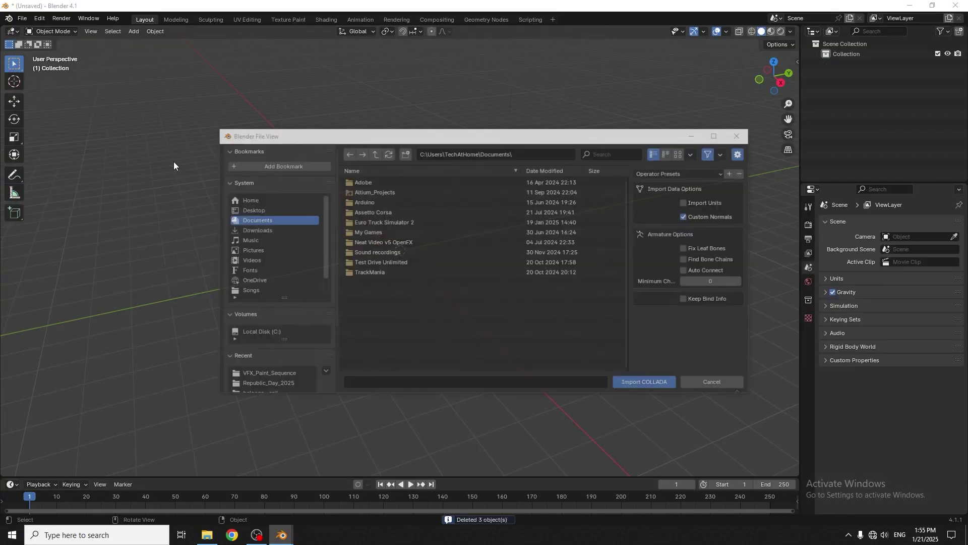
left_click(288, 384)
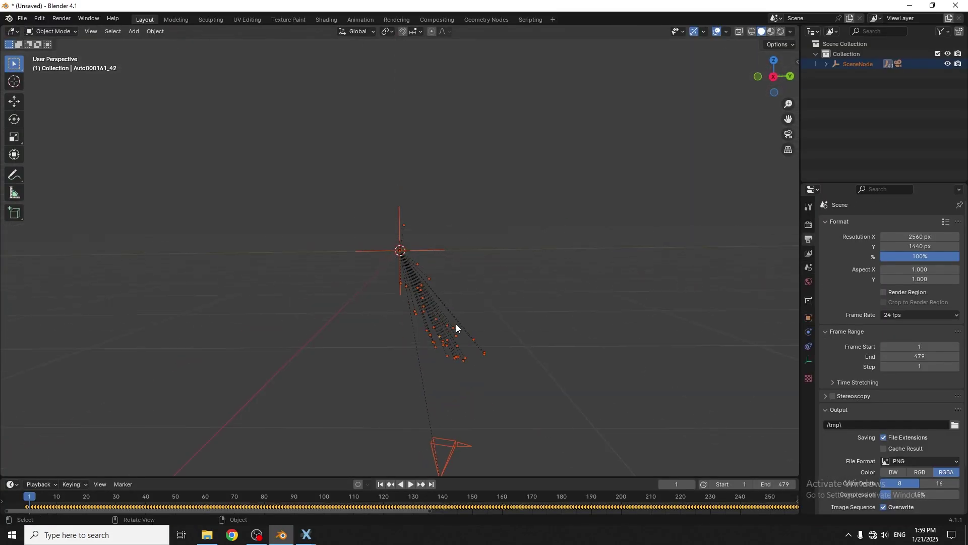
- Look through the imported camera, play the animation to check the footage match, then return to frame 1
key("KP_0")
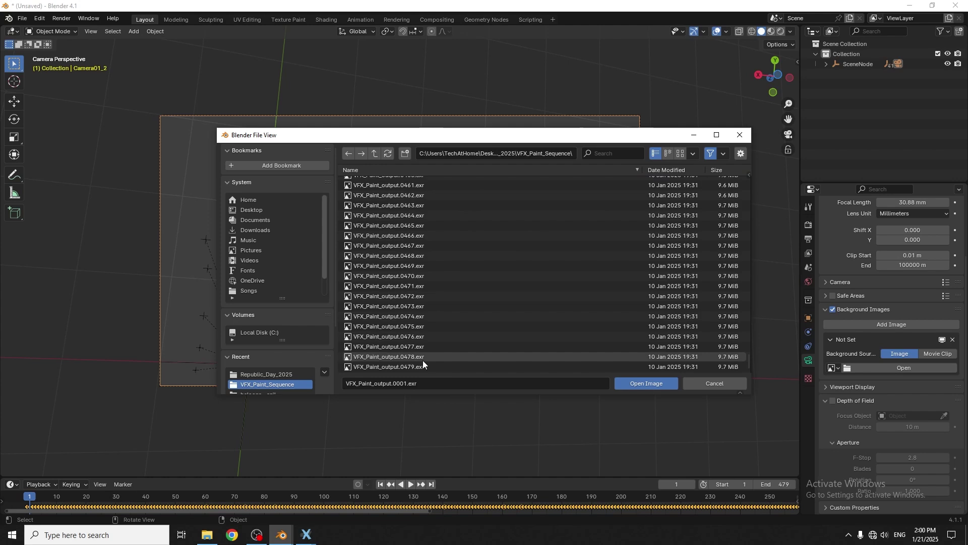
key("space")
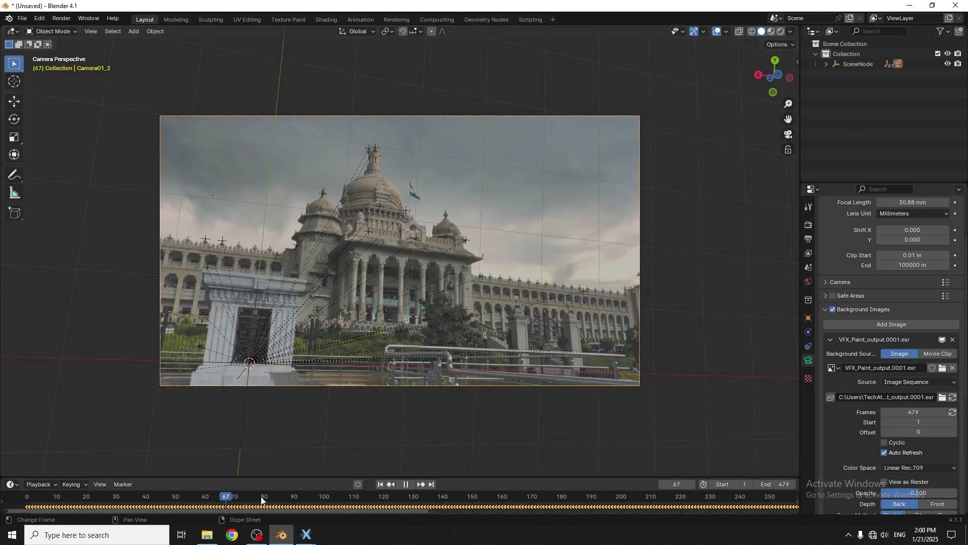
scroll(890, 353, "up", 5)
key("Escape")
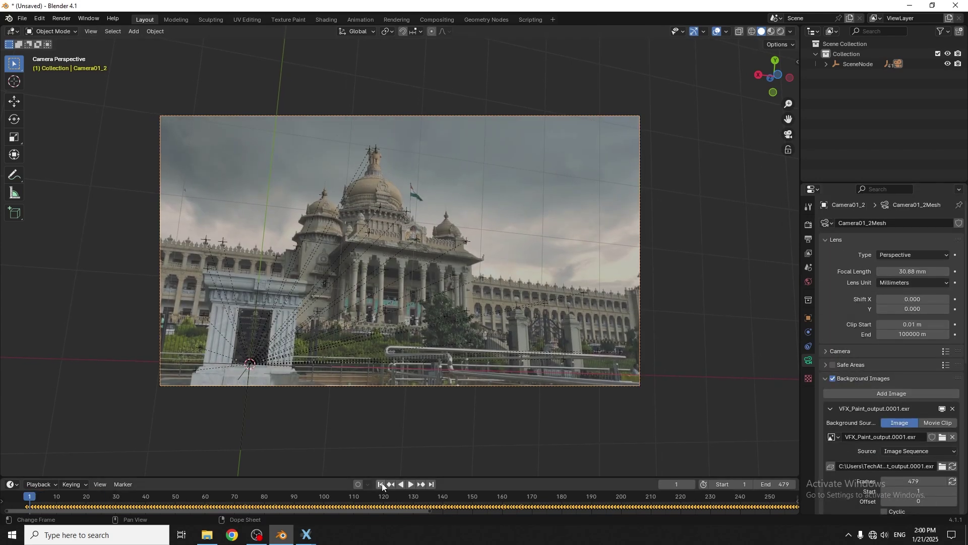
key("Home")
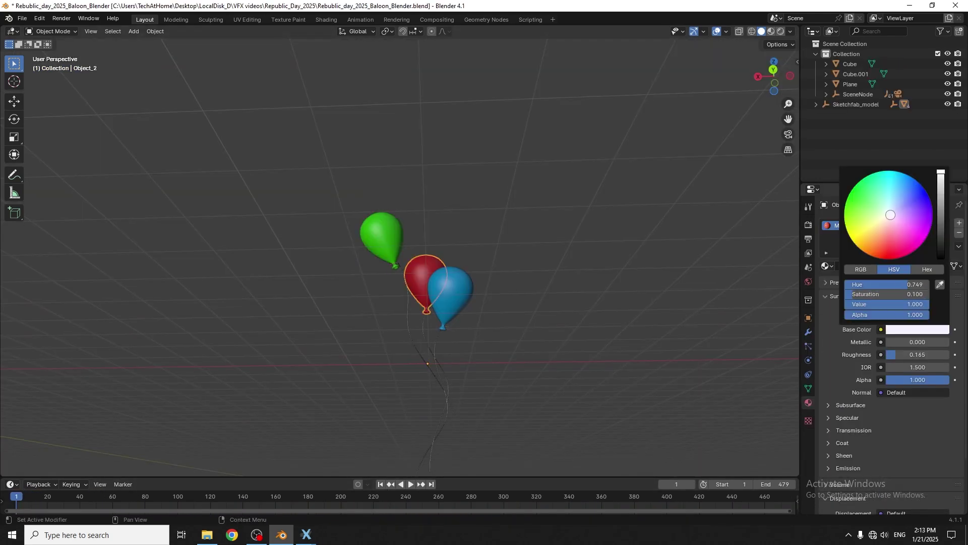
scroll(404, 252, "up", 2)
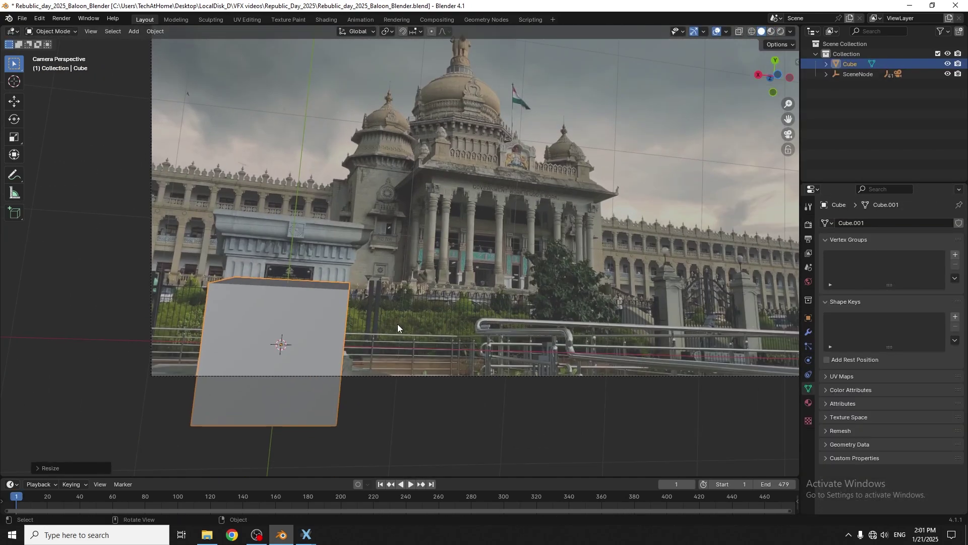
- Resize the holdout cube to cover the pedestal and orbit around it
key("ctrl+z")
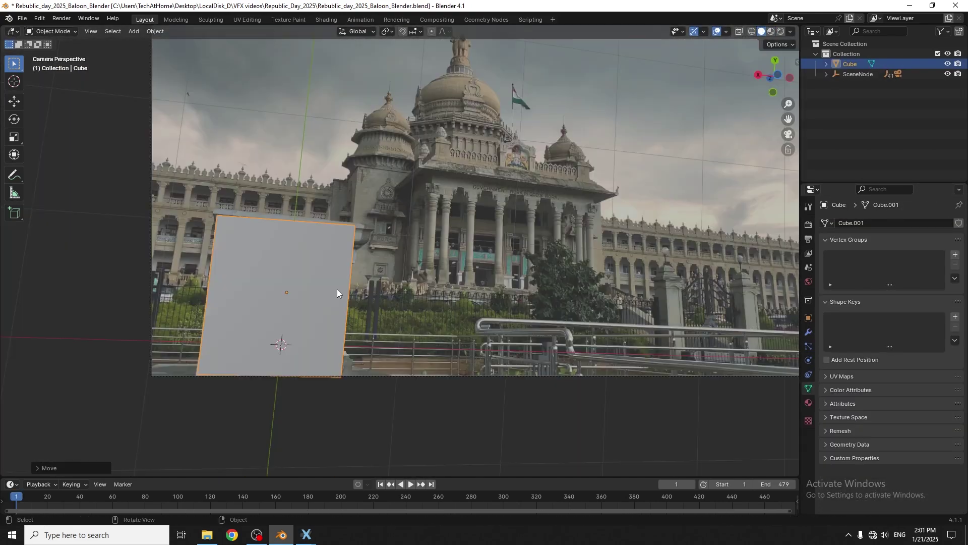
scroll(409, 389, "up", 2)
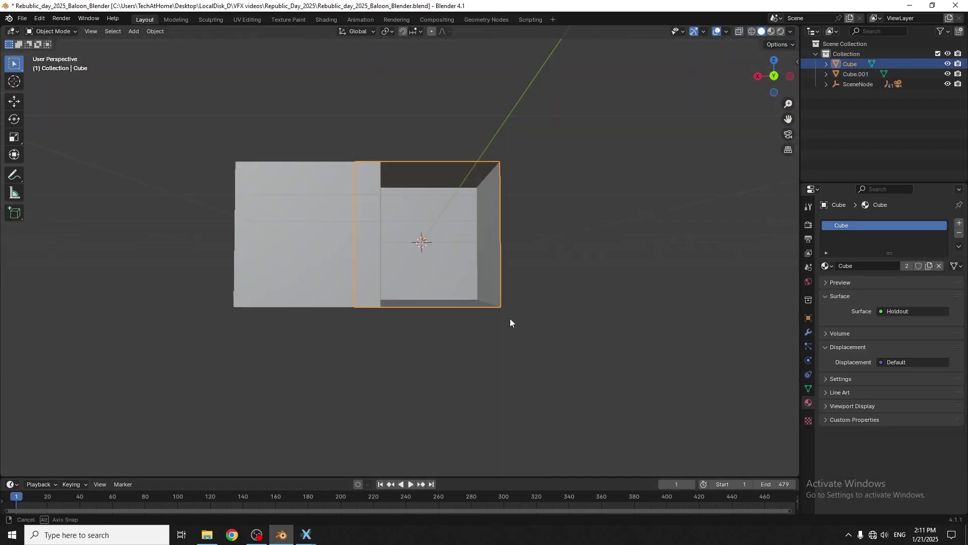
middle_click_drag(509, 320, 609, 255)
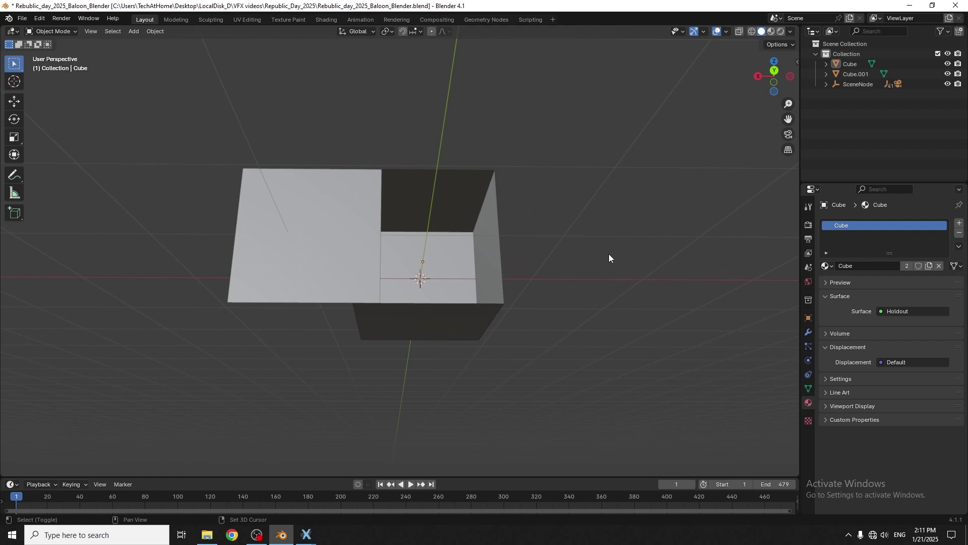
- Add a mesh Plane inside the holdout box
key("shift+a")
mouse_move(564, 165)
left_click(620, 159)
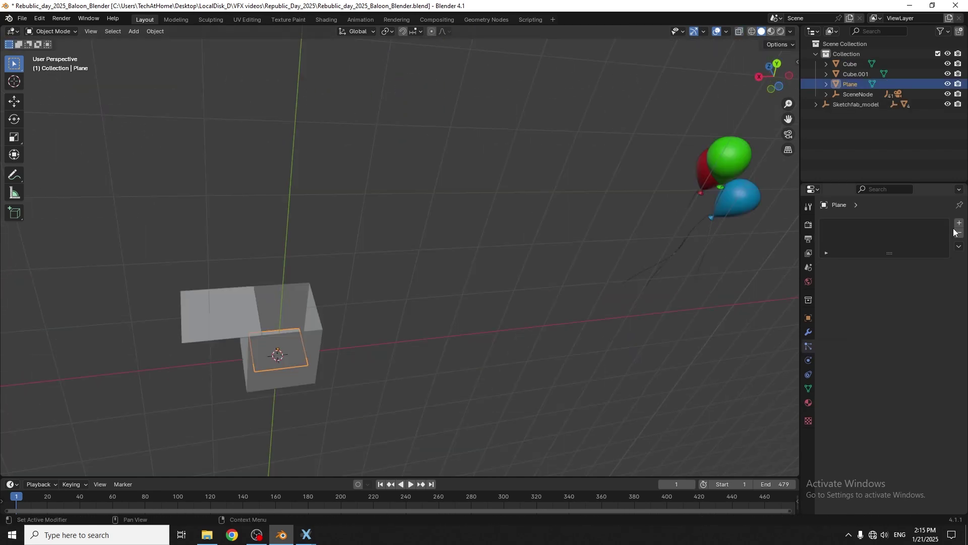
- Add a particle system to the plane that renders the Balloon collection as rising particles
left_click(959, 223)
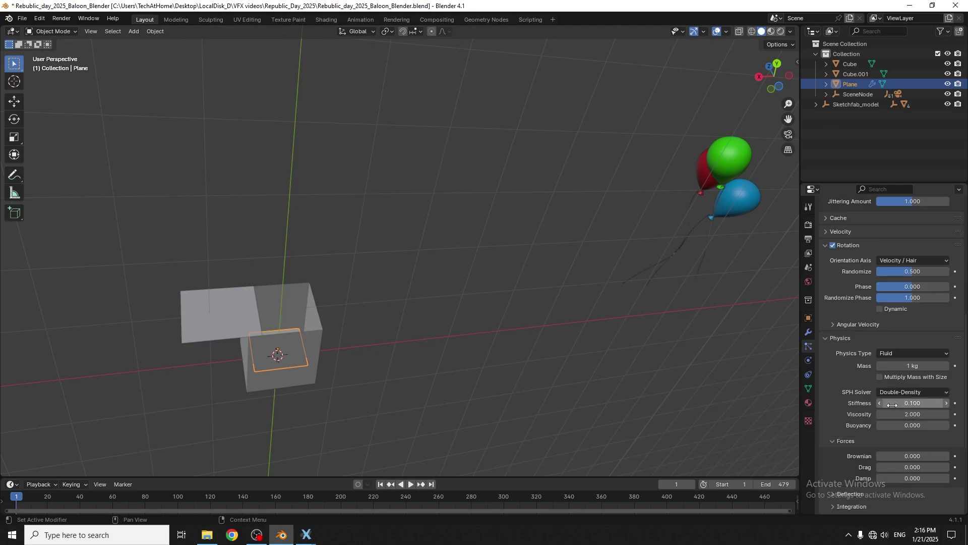
scroll(931, 374, "down", 2)
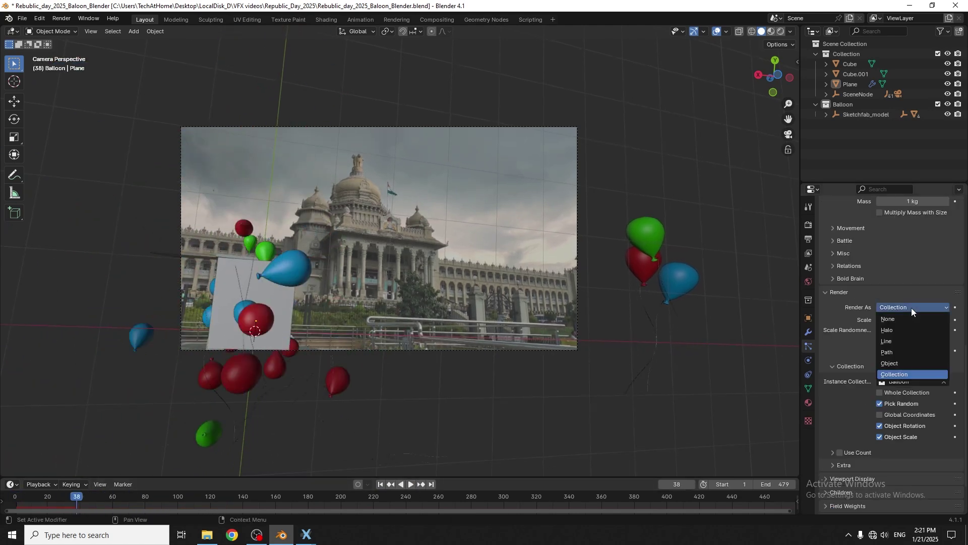
left_click(912, 307)
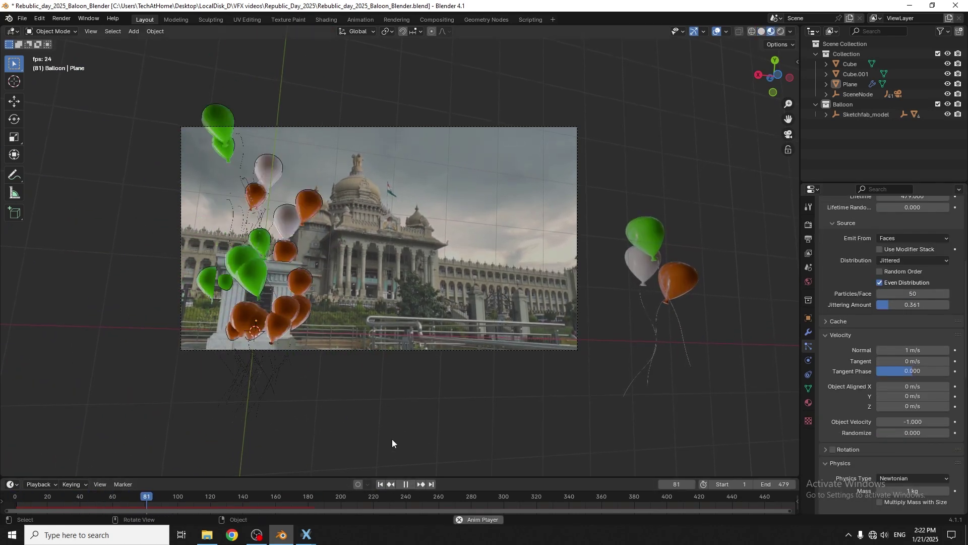
scroll(864, 279, "up", 5)
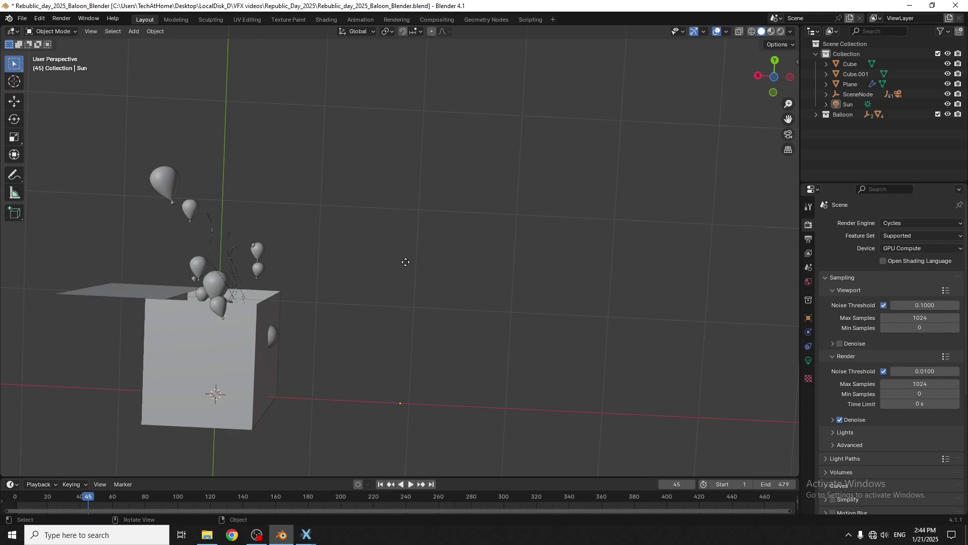
- Position the Sun light, then set the balloon particles to Seed 100 and Frame Start 90
left_click(727, 32)
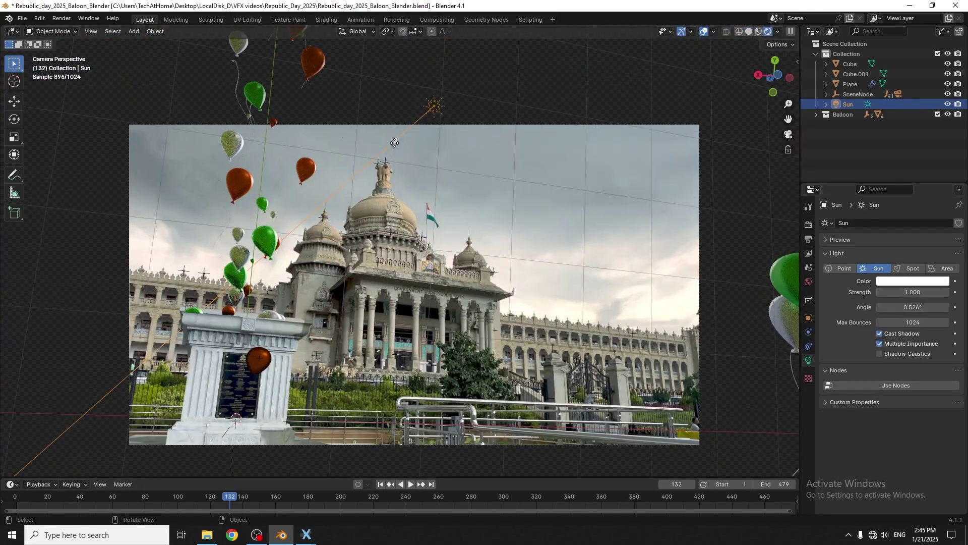
key("g")
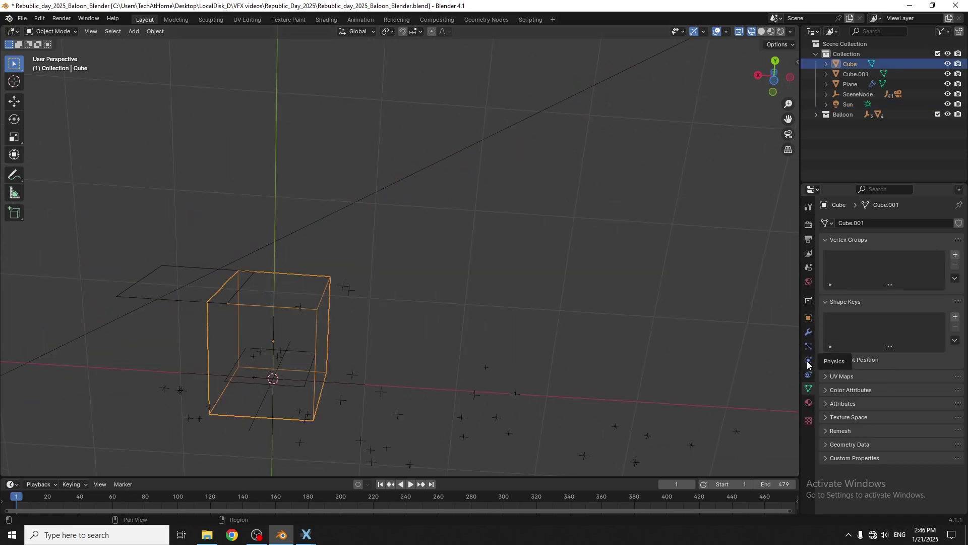
left_click(808, 362)
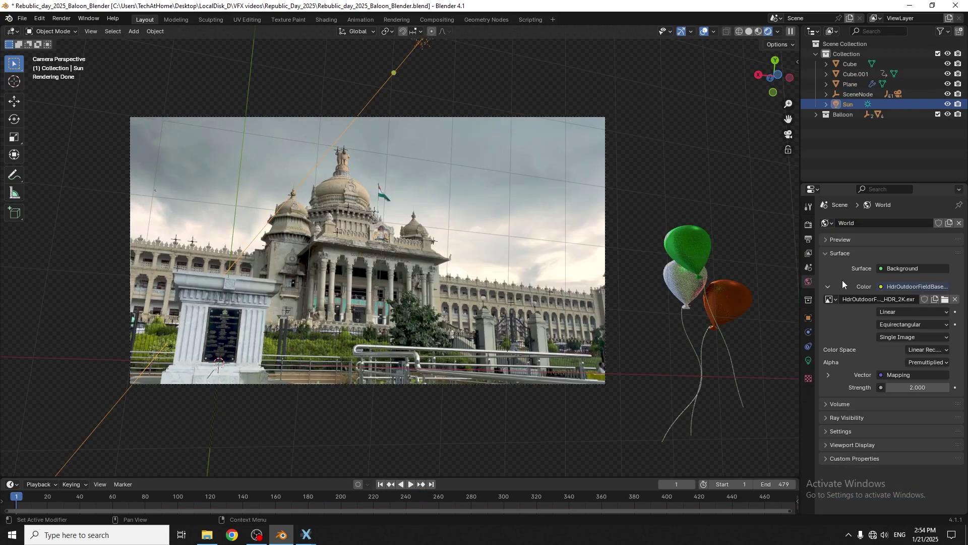
scroll(842, 280, "down", 5)
- Output the balloon animation as PNG frames into the balloon render folder and render it
left_click(955, 372)
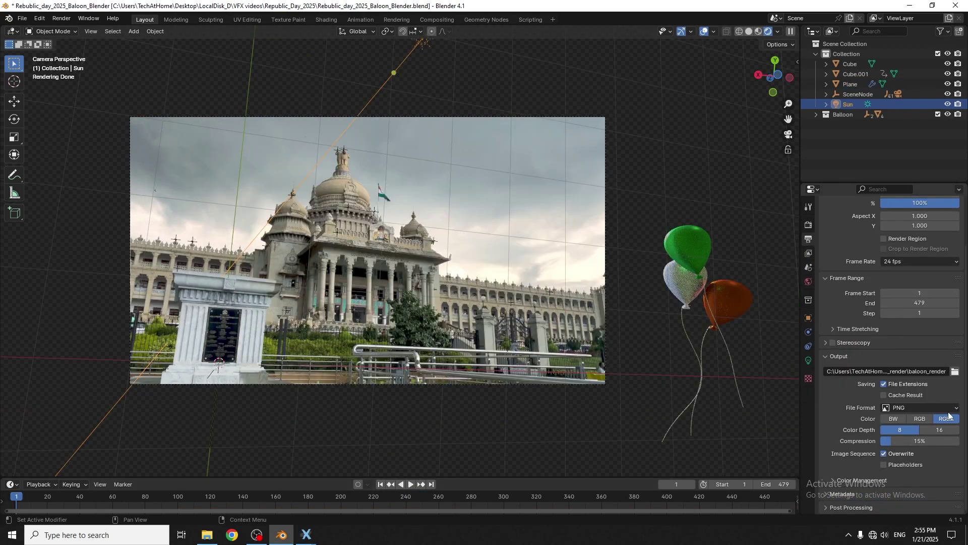
left_click(950, 410)
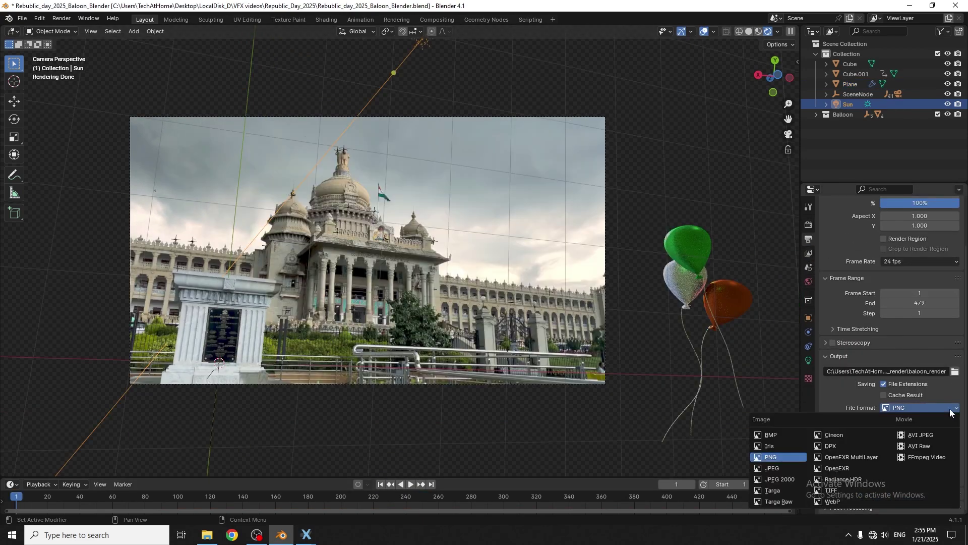
left_click(776, 457)
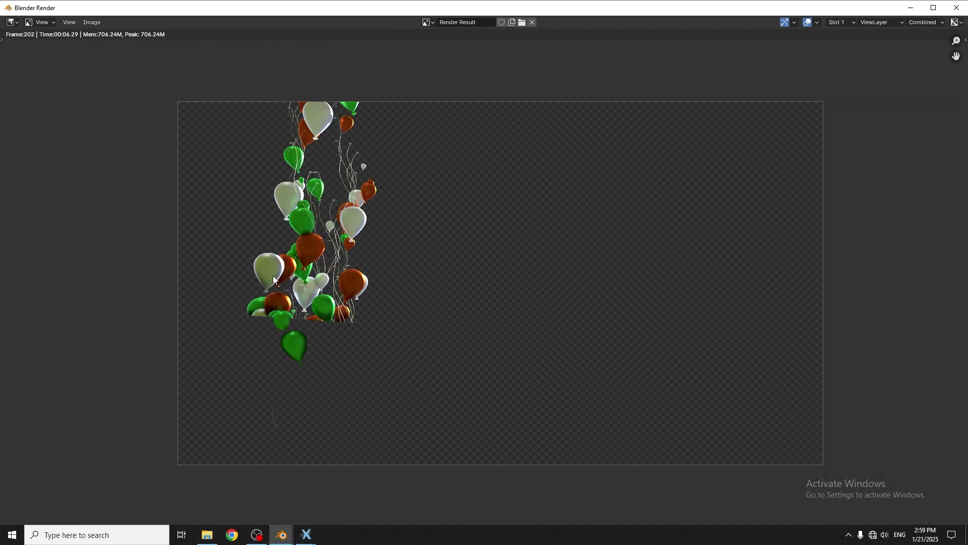
scroll(287, 353, "up", 2)
scroll(295, 374, "down", 3)
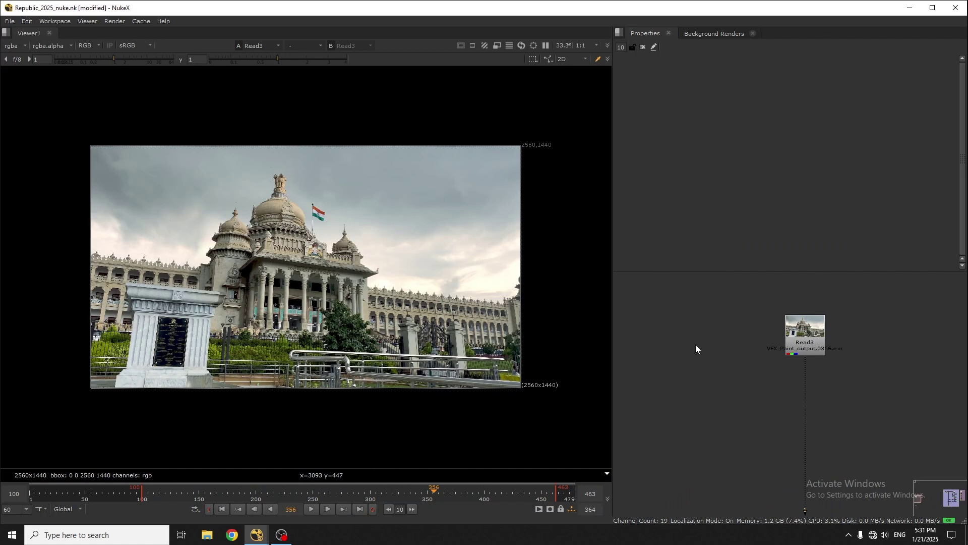
- Read in the baloon_render sequence and make it start at frame 100
double_click(790, 343)
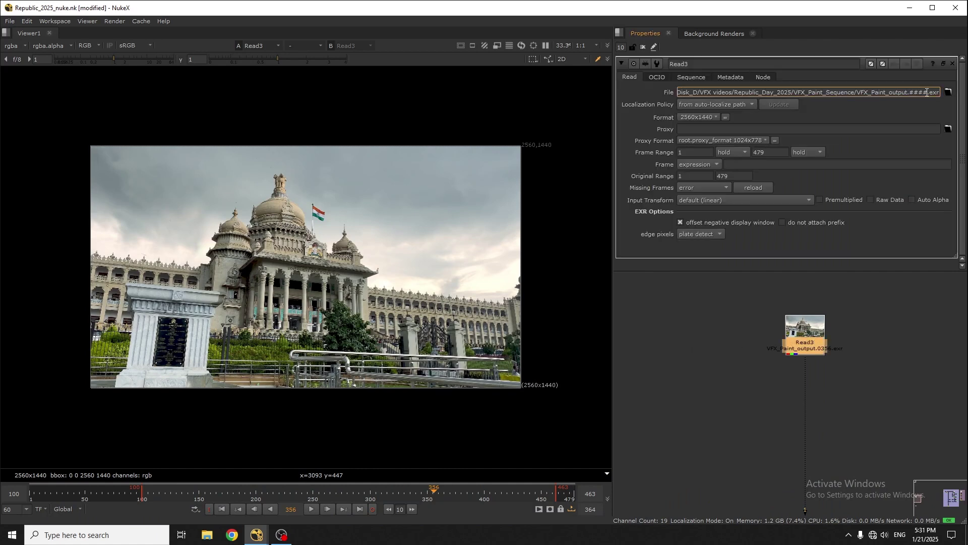
key("r")
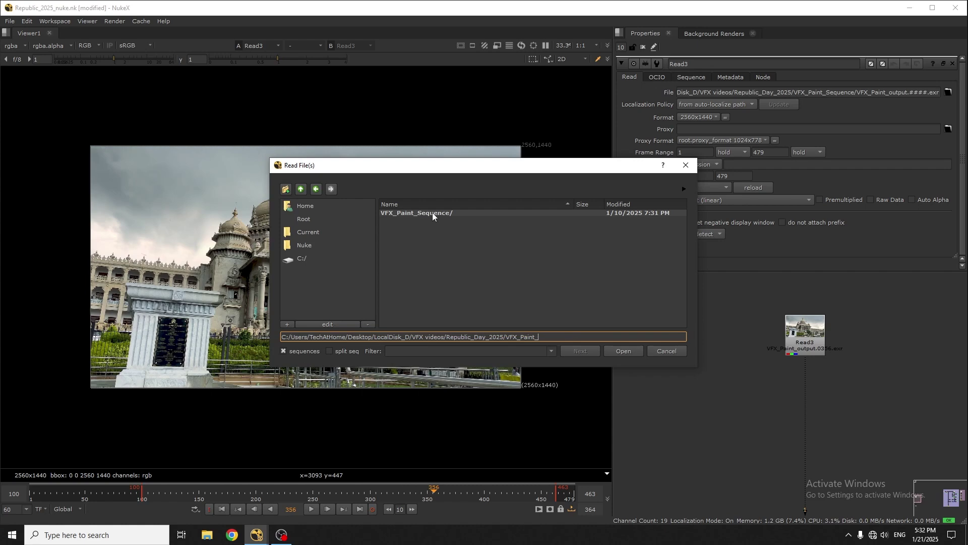
left_click(623, 351)
key("1")
left_click(648, 344)
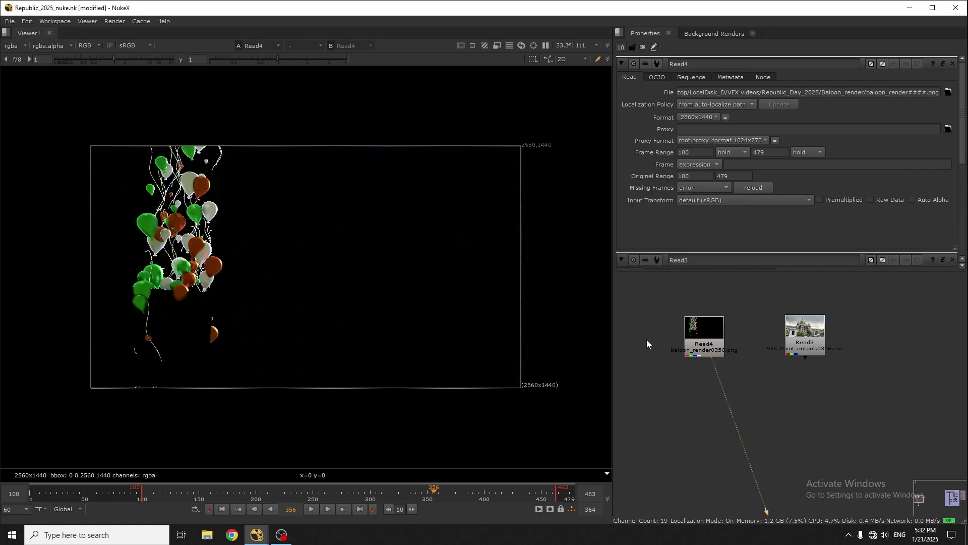
left_click(315, 491)
left_click(699, 165)
- Premultiply the balloons, merge them over the building plate, and slow them with OFlow speed 0.2
key("Tab")
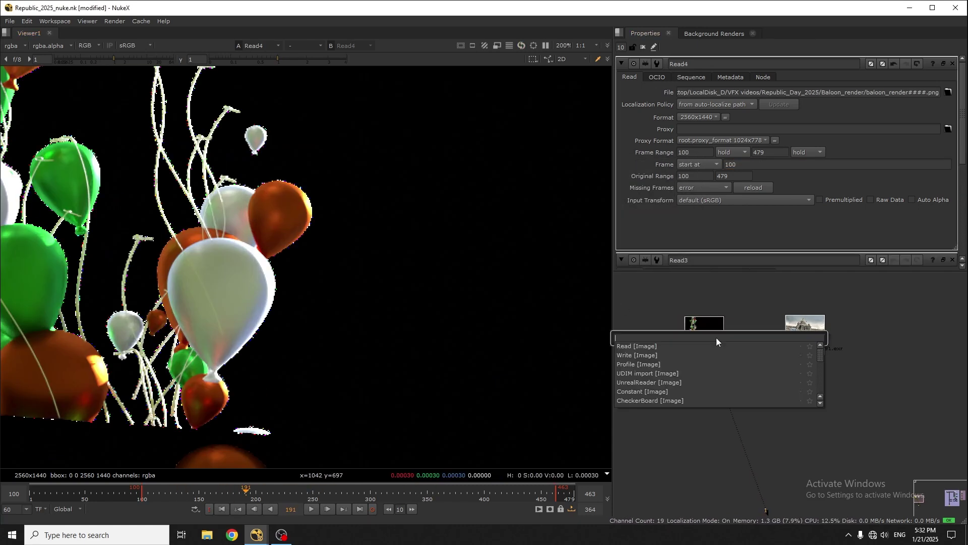
type("premult")
key("Return")
key("m")
key("1")
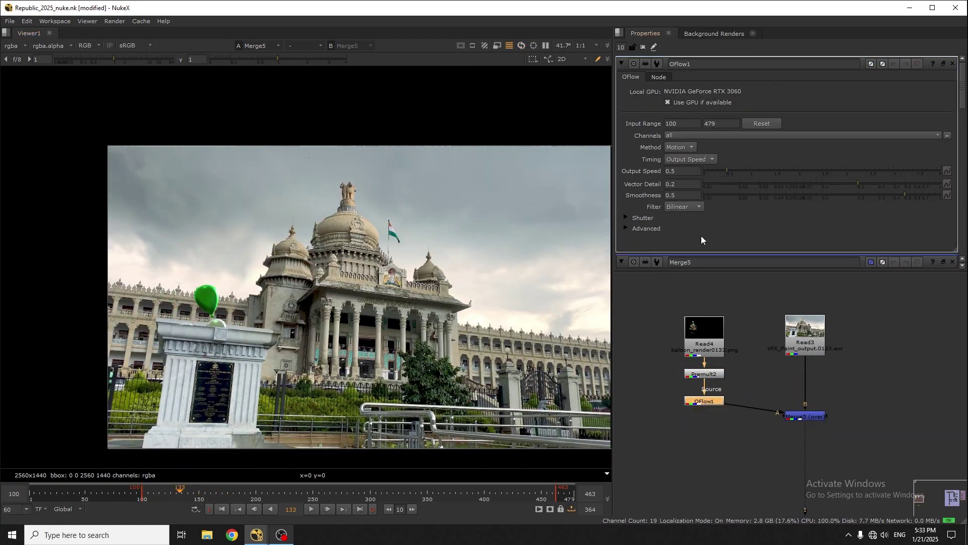
key("Home")
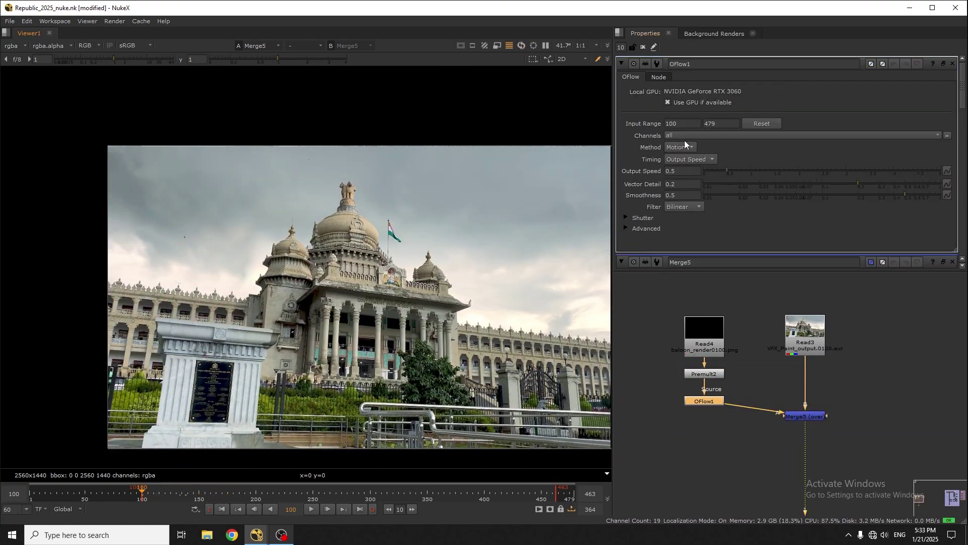
left_click(311, 509)
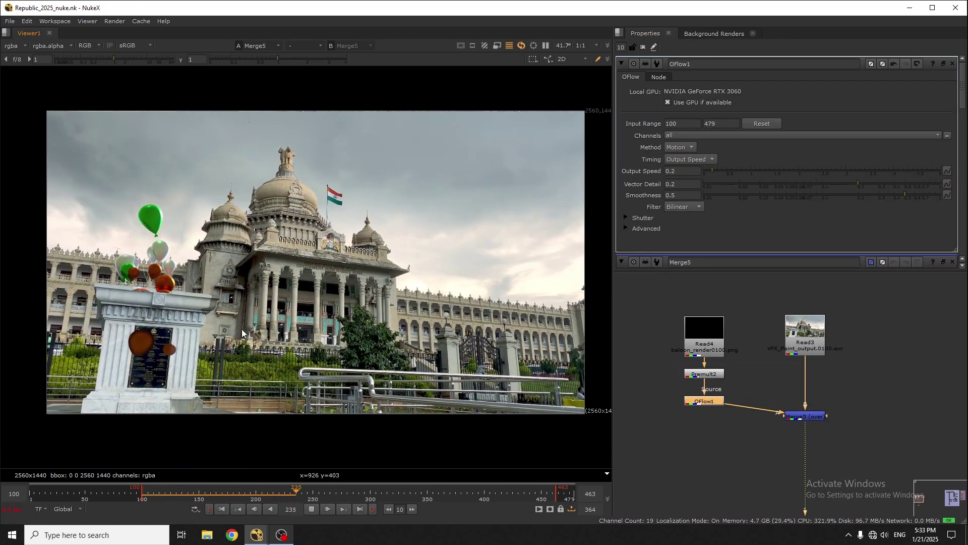
scroll(142, 365, "up", 3)
scroll(142, 365, "down", 3)
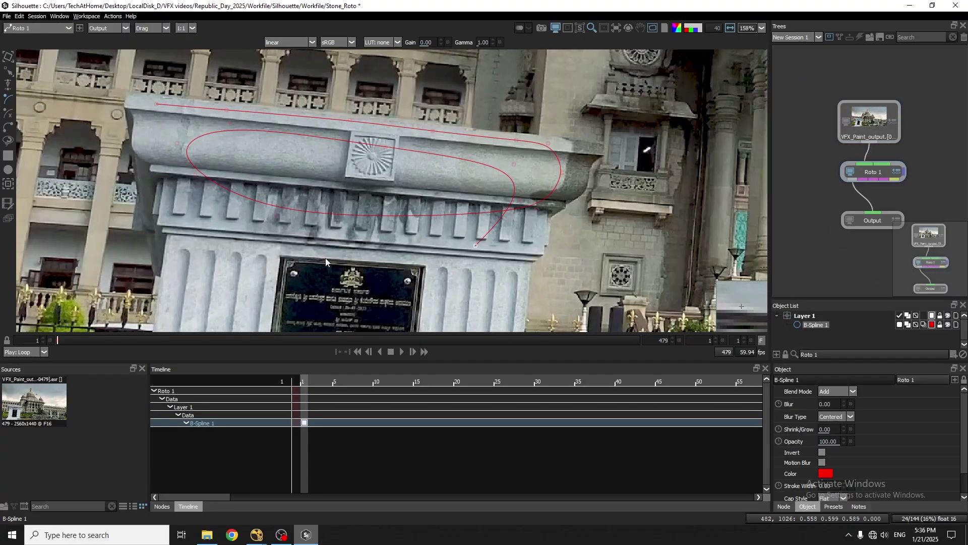
- Scroll the Silhouette view of the VFX_Paint_output footage around the stone pedestal
scroll(325, 261, "down", 2)
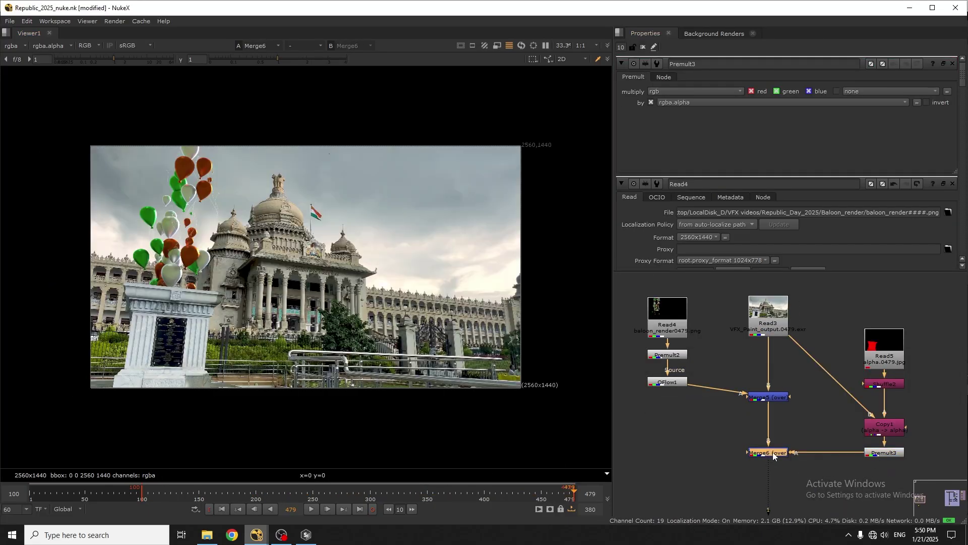
- Check the final merge at frame 212 and bring Horse.png into the node graph
double_click(774, 454)
left_click(274, 492)
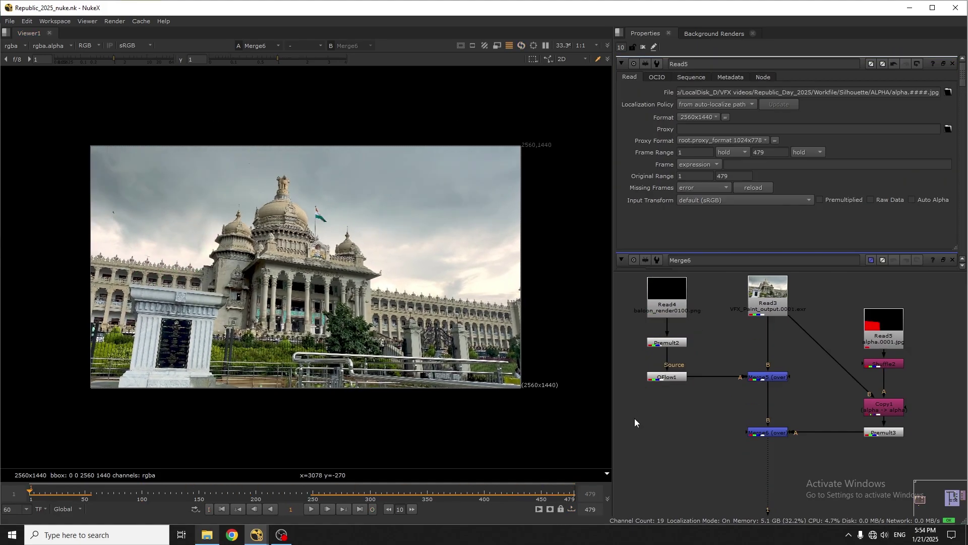
key("alt+Tab")
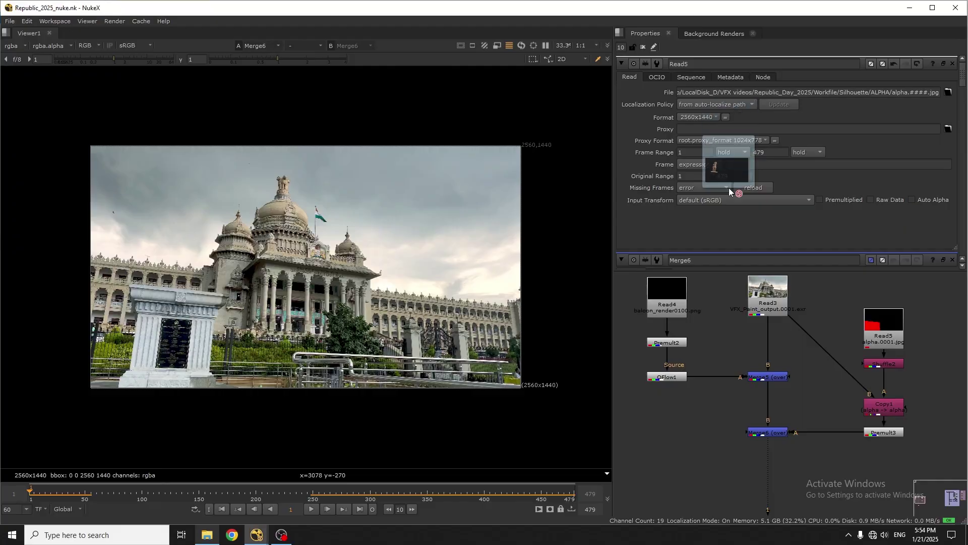
left_click_drag(680, 432, 681, 433)
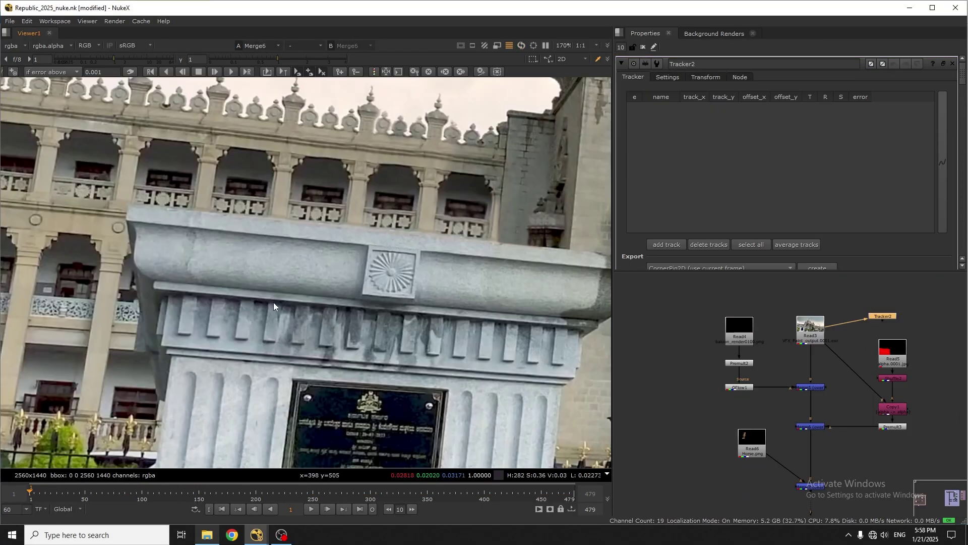
scroll(273, 301, "up", 3)
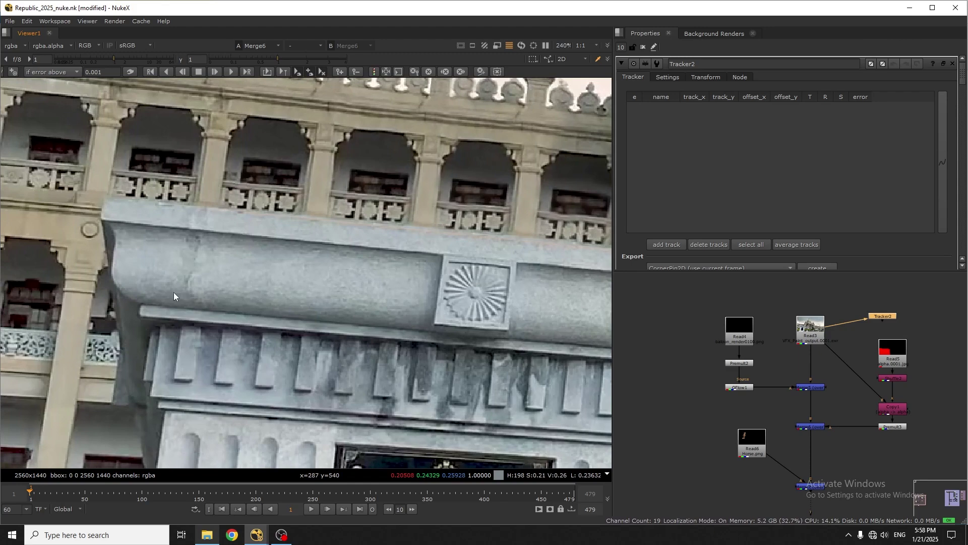
scroll(199, 284, "down", 2)
- Add a track point on the building's pediment, widen its search area, and track forward
left_click(249, 323, "ctrl+alt")
left_click_drag(289, 368, 319, 368)
key("v")
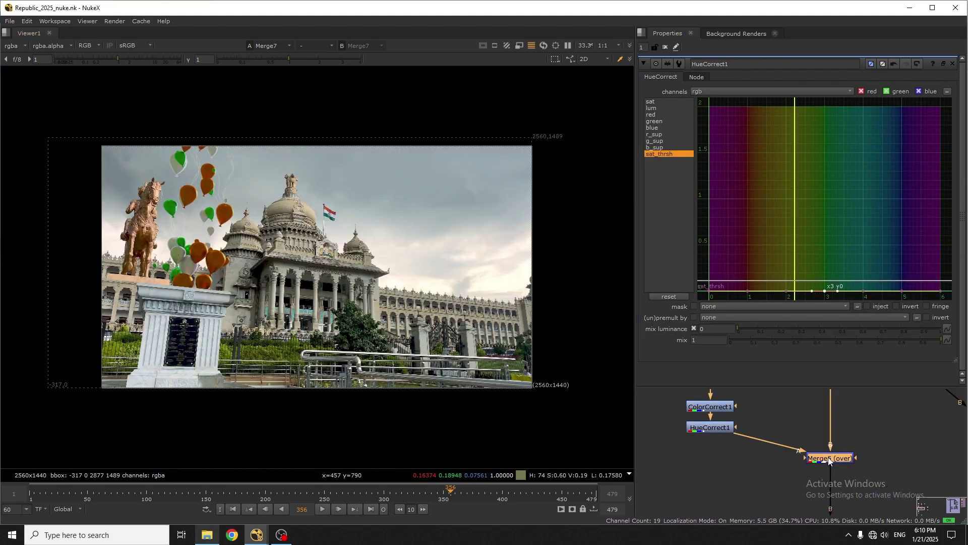
- Render the composite through the Write node for frames 1–479
left_click(753, 315)
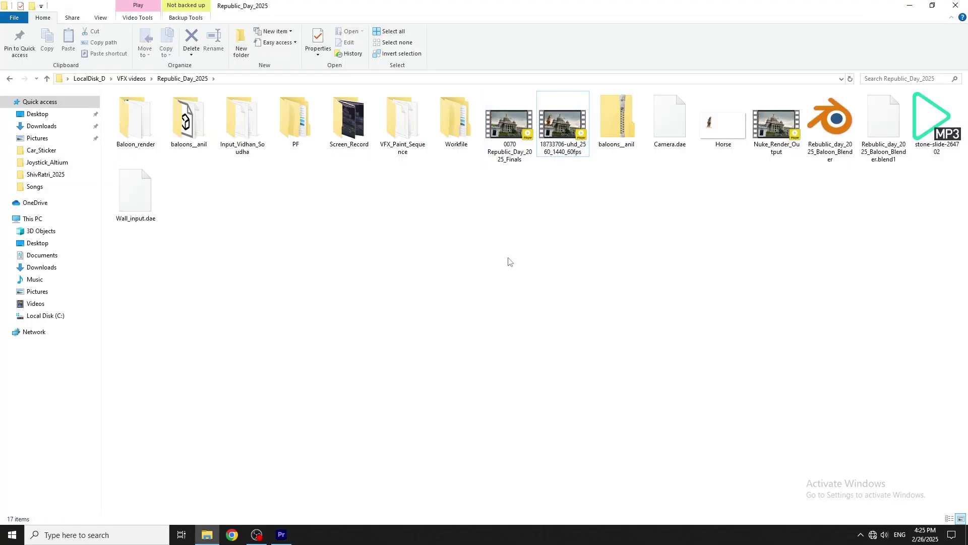
- Place the rendered composite on V1 with Storms - Stayloose.mp3 on A2, trimmed to the clip's end
key("alt+Tab")
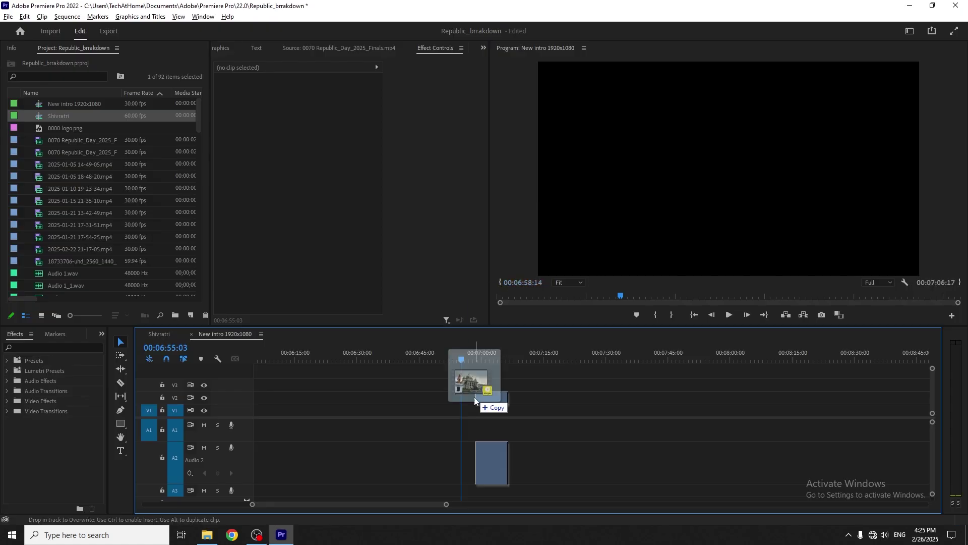
left_click_drag(480, 383, 477, 411)
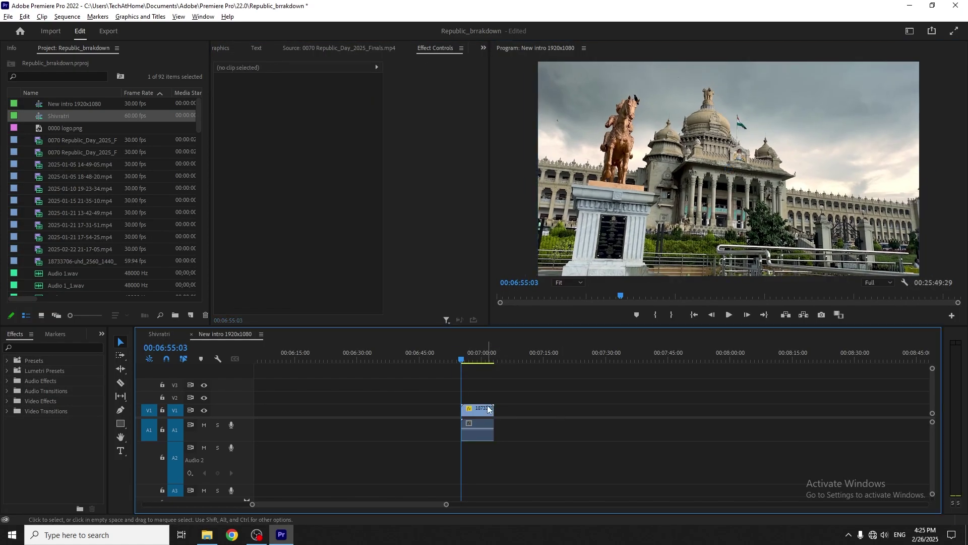
left_click_drag(76, 273, 432, 461)
key("ctrl+k")
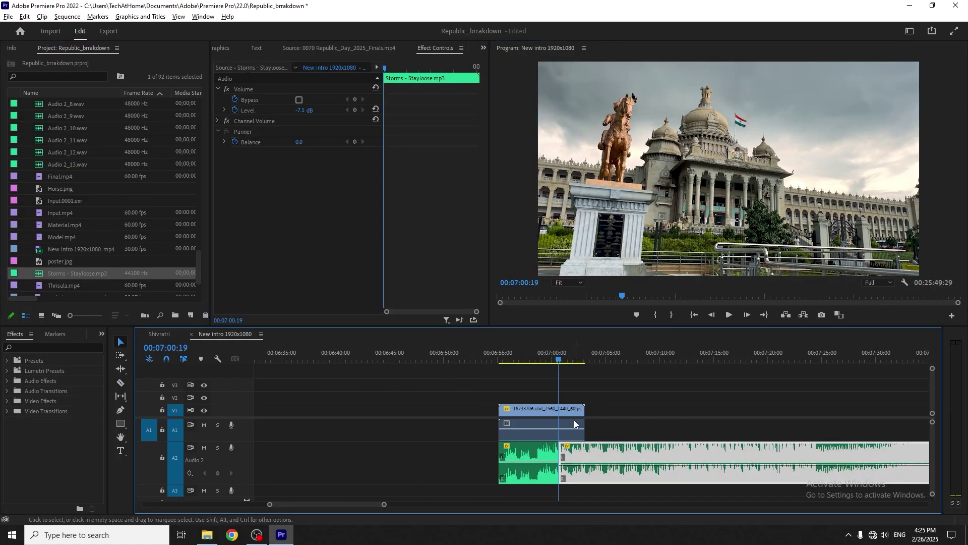
key("Delete")
- Mark In/Out around the clip and render previews from In to Out
key("Up")
key("x")
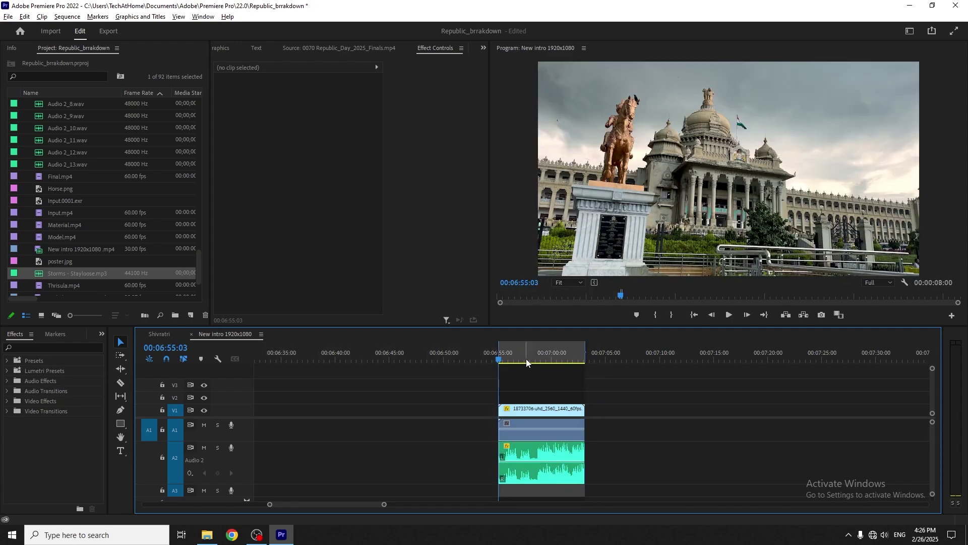
left_click(67, 17)
left_click(225, 117)
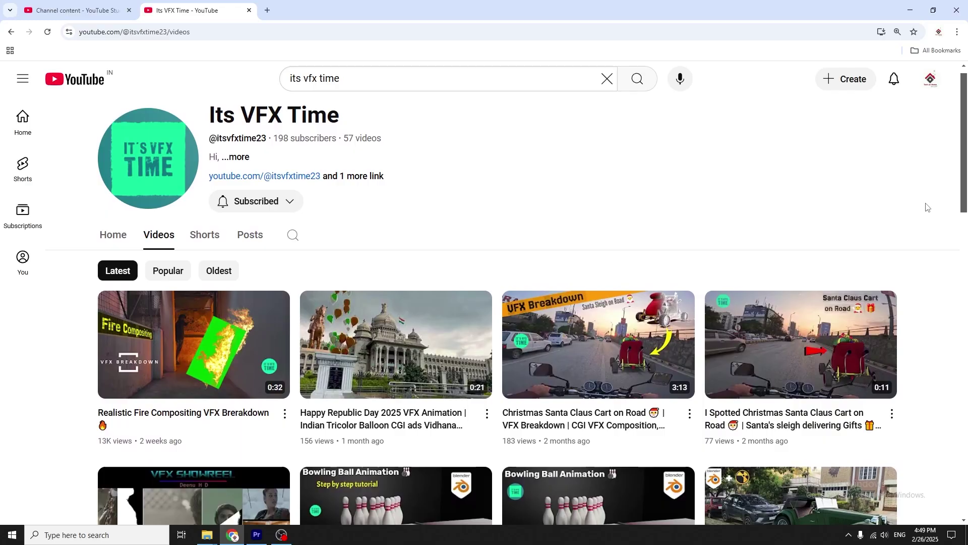
scroll(926, 207, "down", 10)
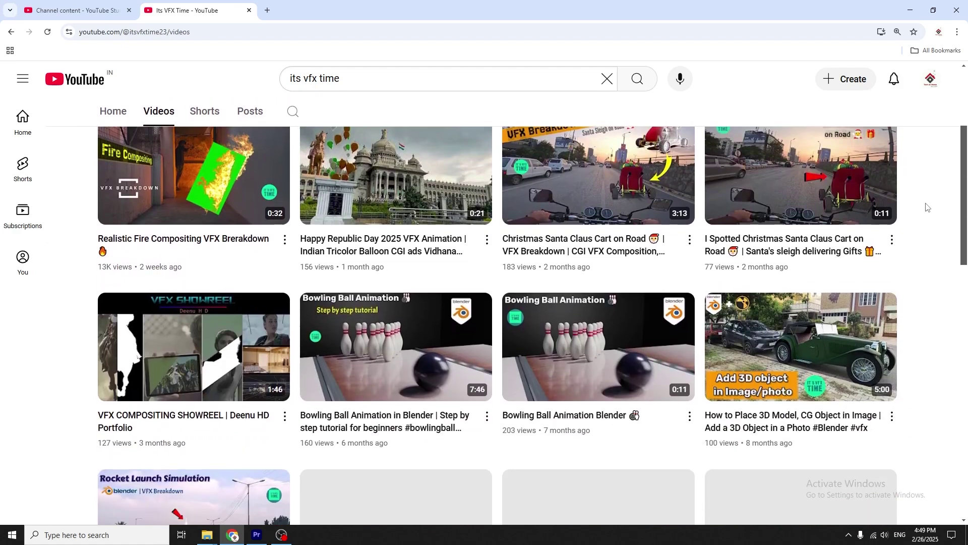
scroll(926, 207, "down", 9)
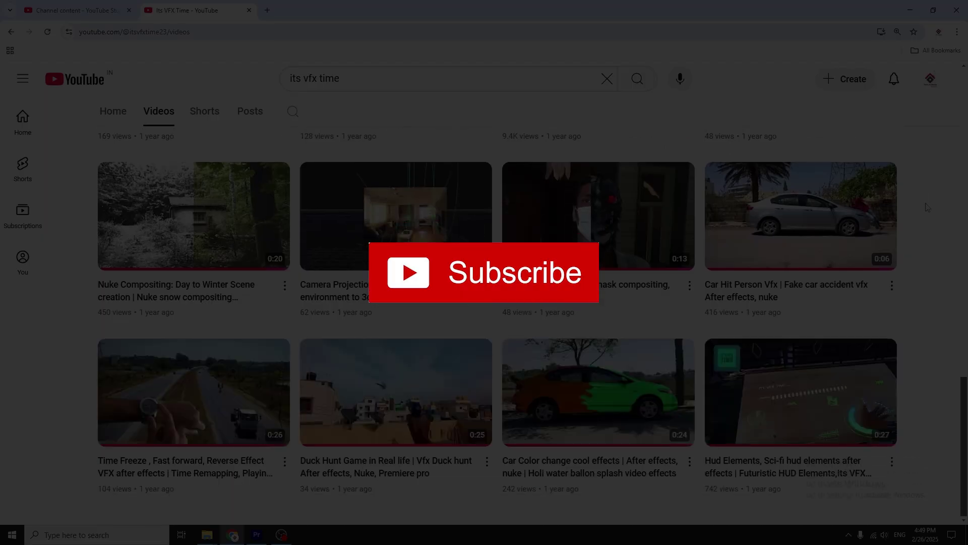
scroll(926, 207, "up", 20)
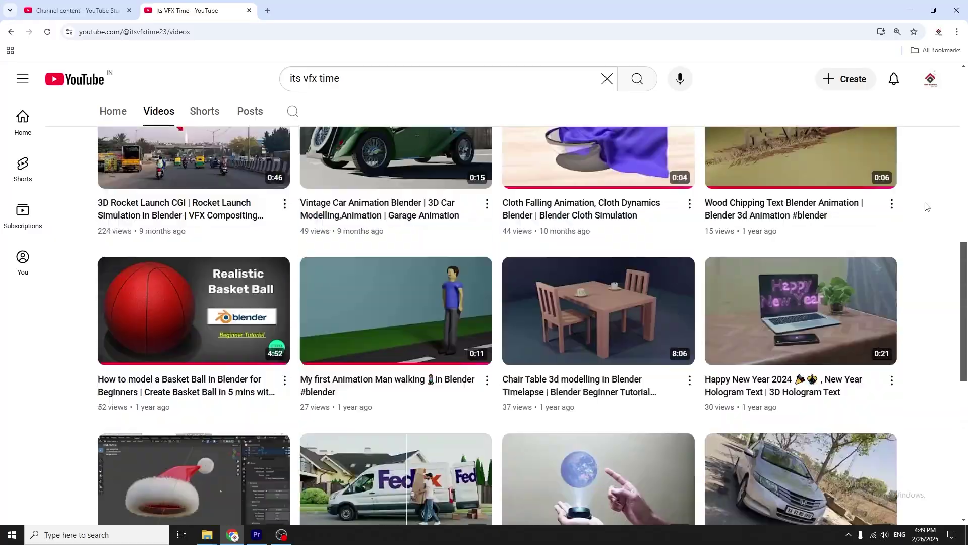
scroll(927, 207, "up", 1)
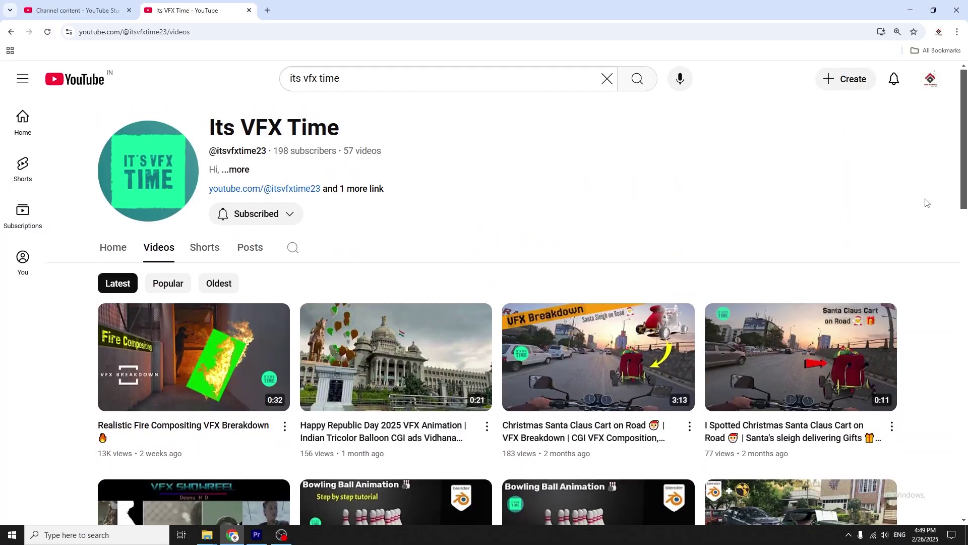